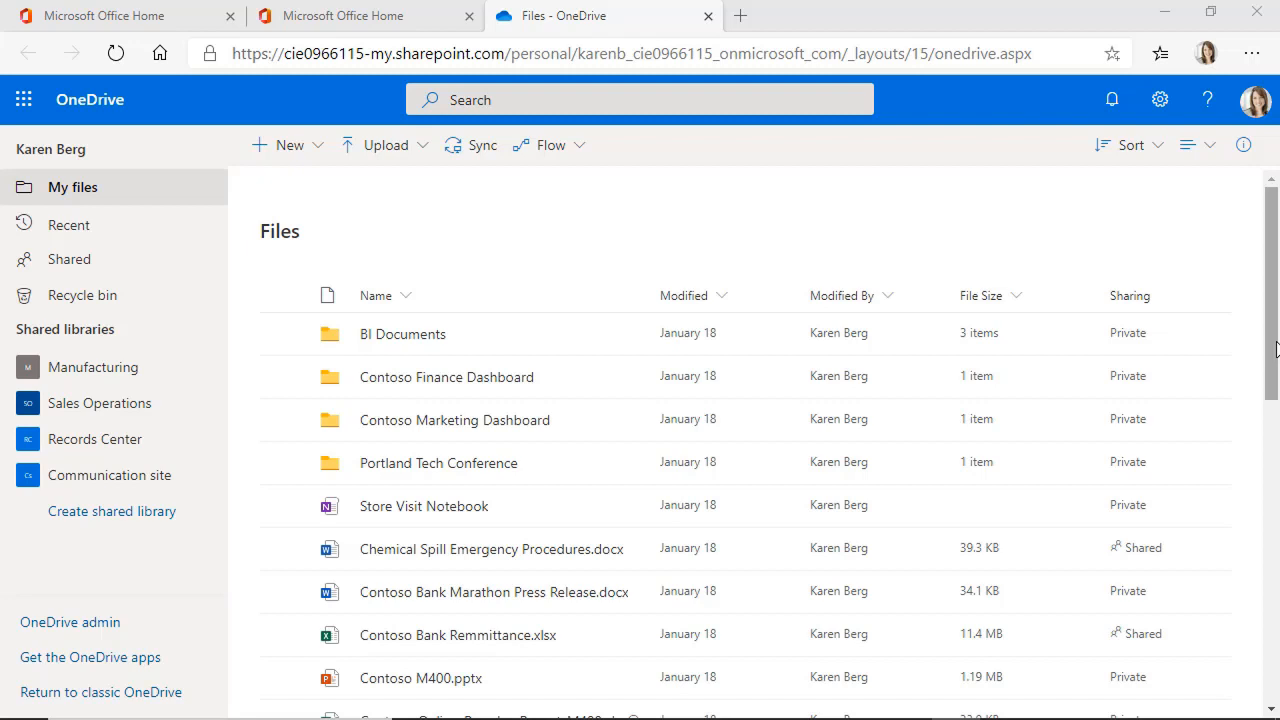
- Open a new File Explorer window and maximize it
key(super+e)
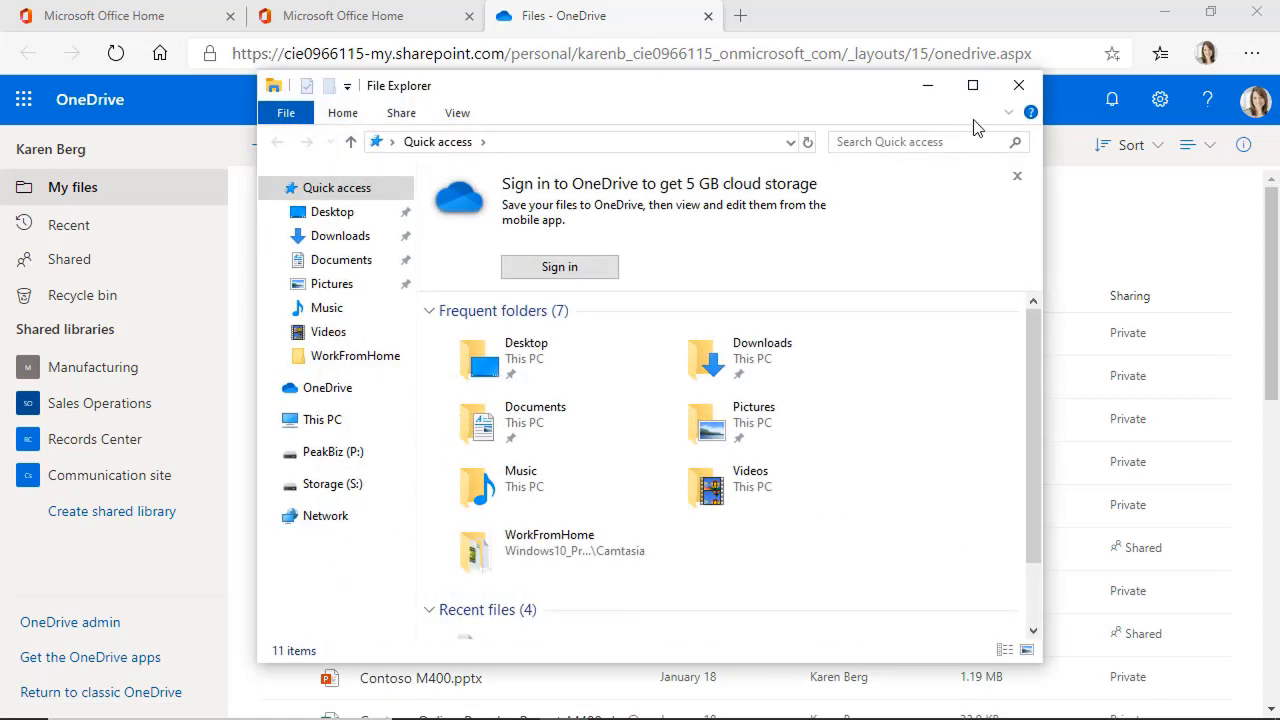
click(972, 85)
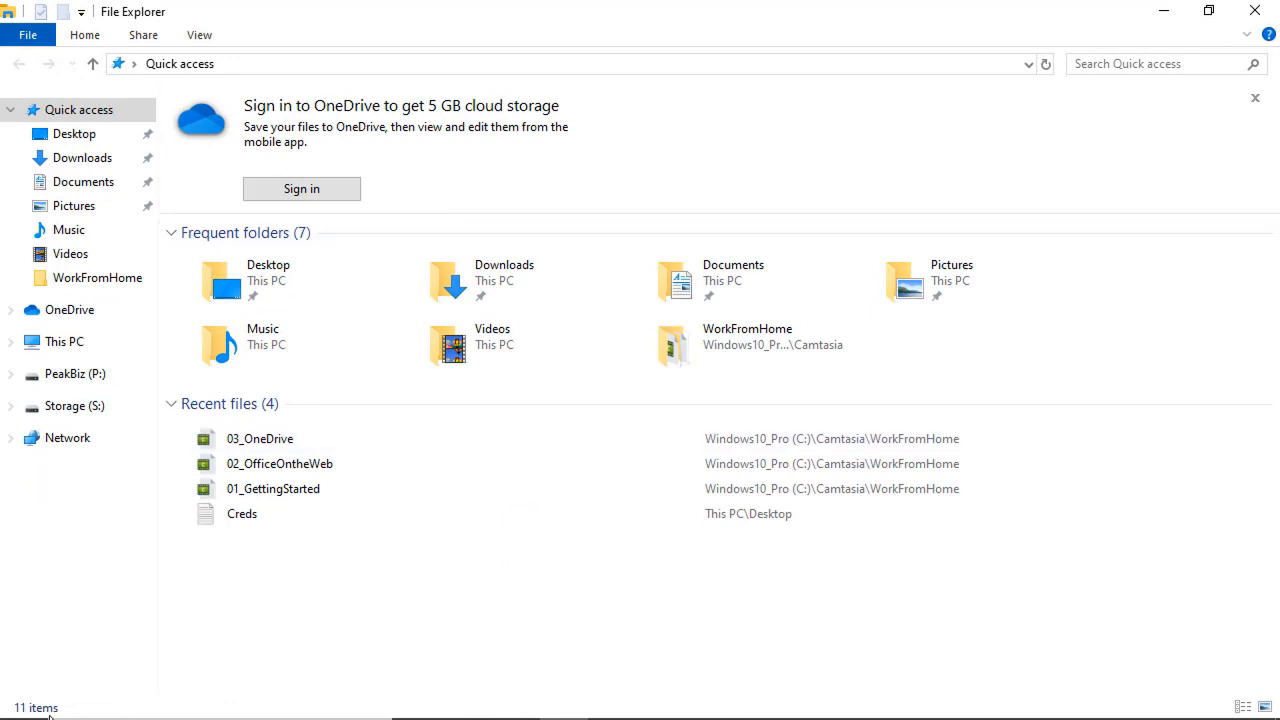
mouse_move(155, 715)
click(23, 700)
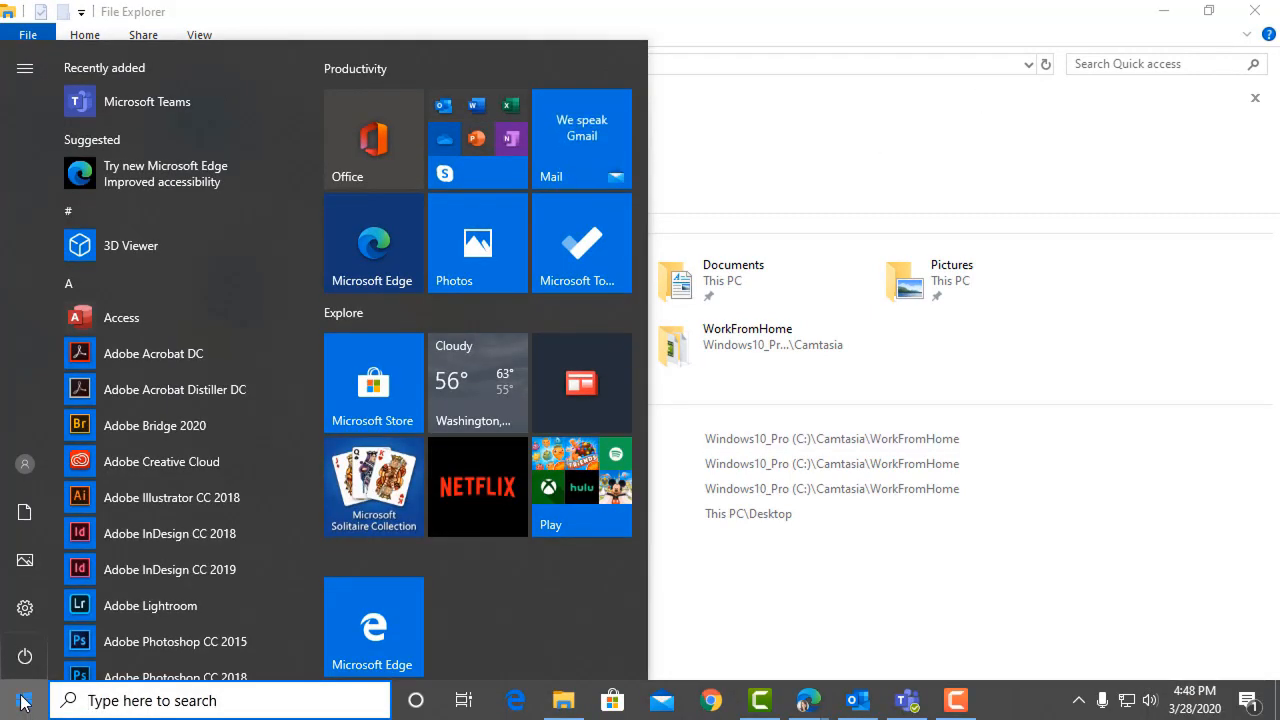
text(my)
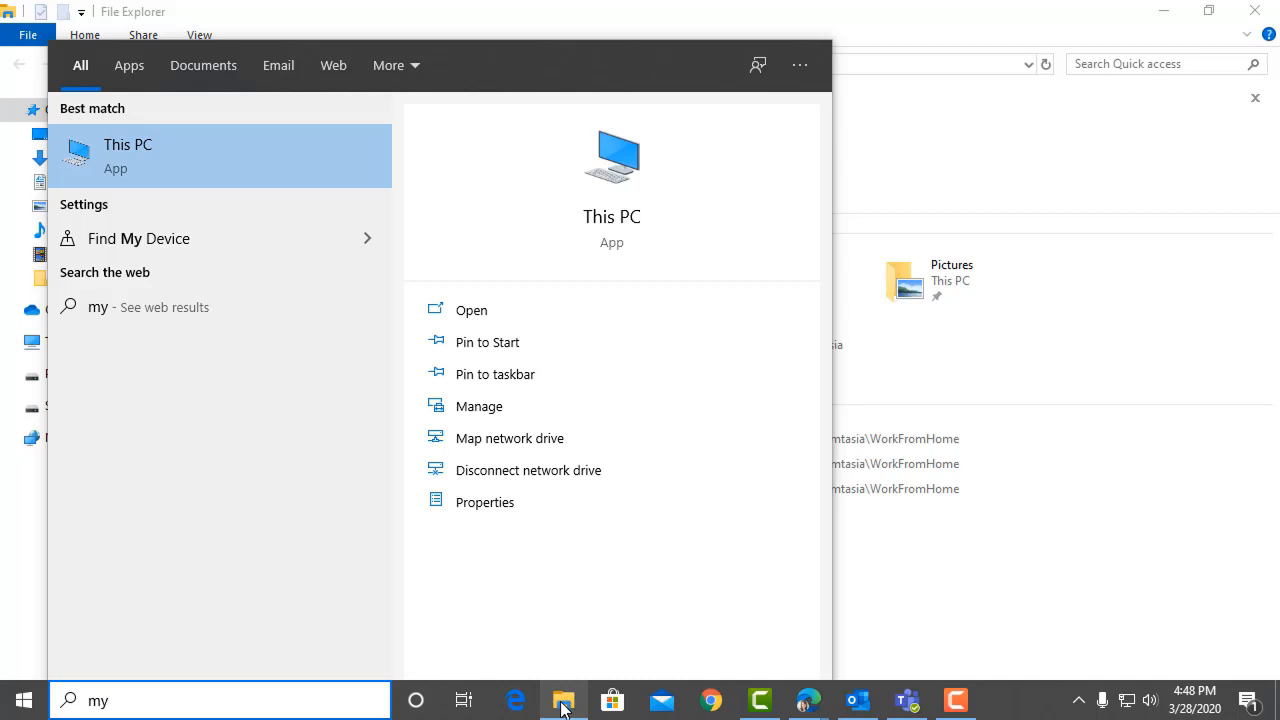
click(1015, 167)
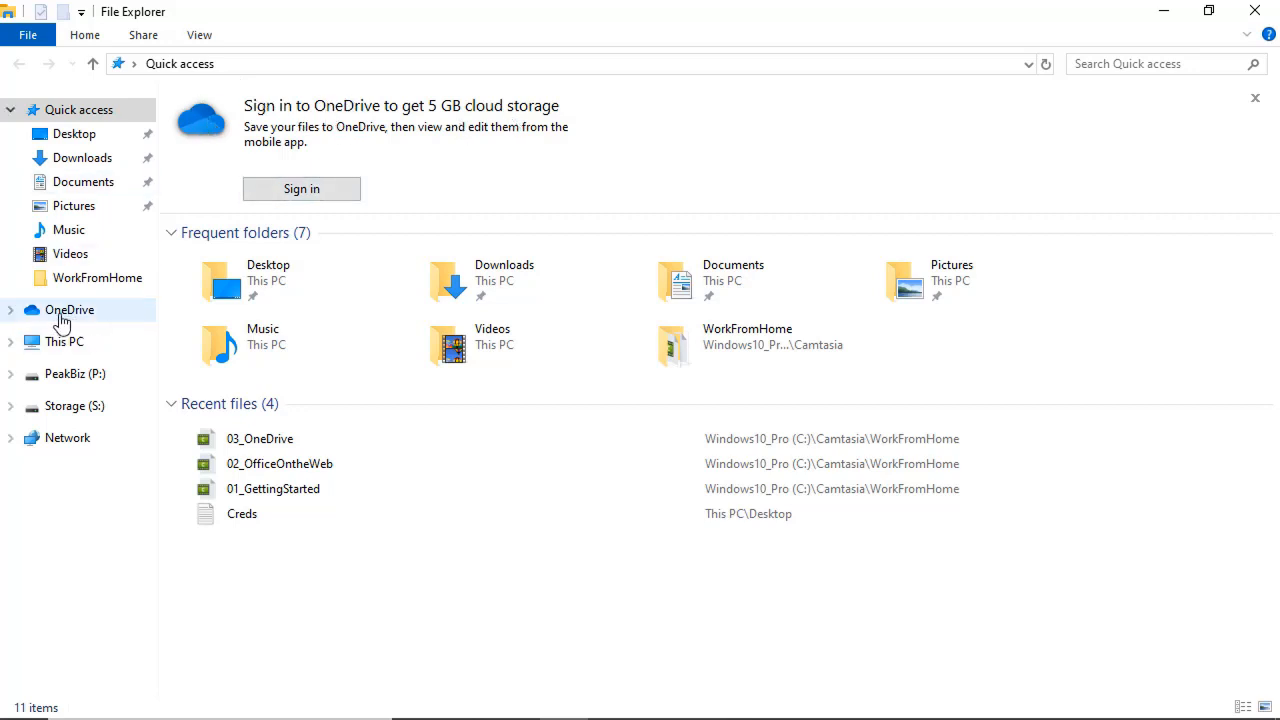
- Expand This PC in the folder tree and open the Users folder on the Windows10_Pro (C:) drive
click(10, 310)
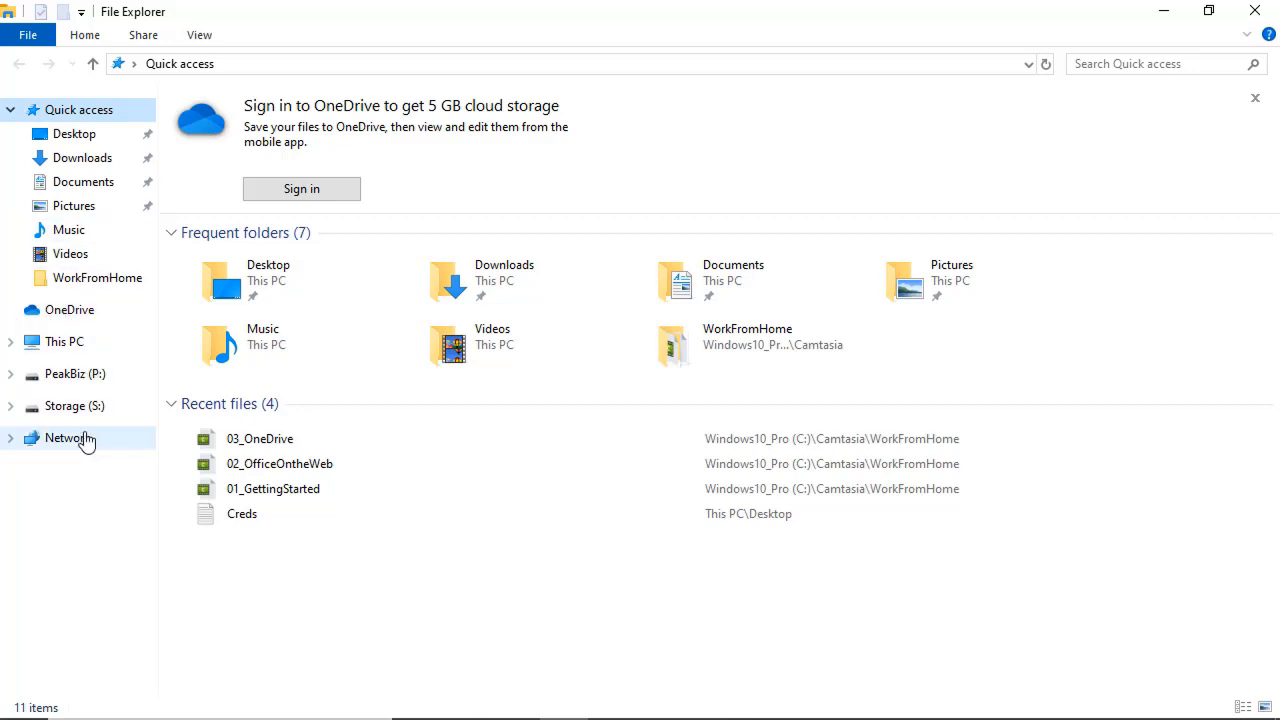
click(11, 342)
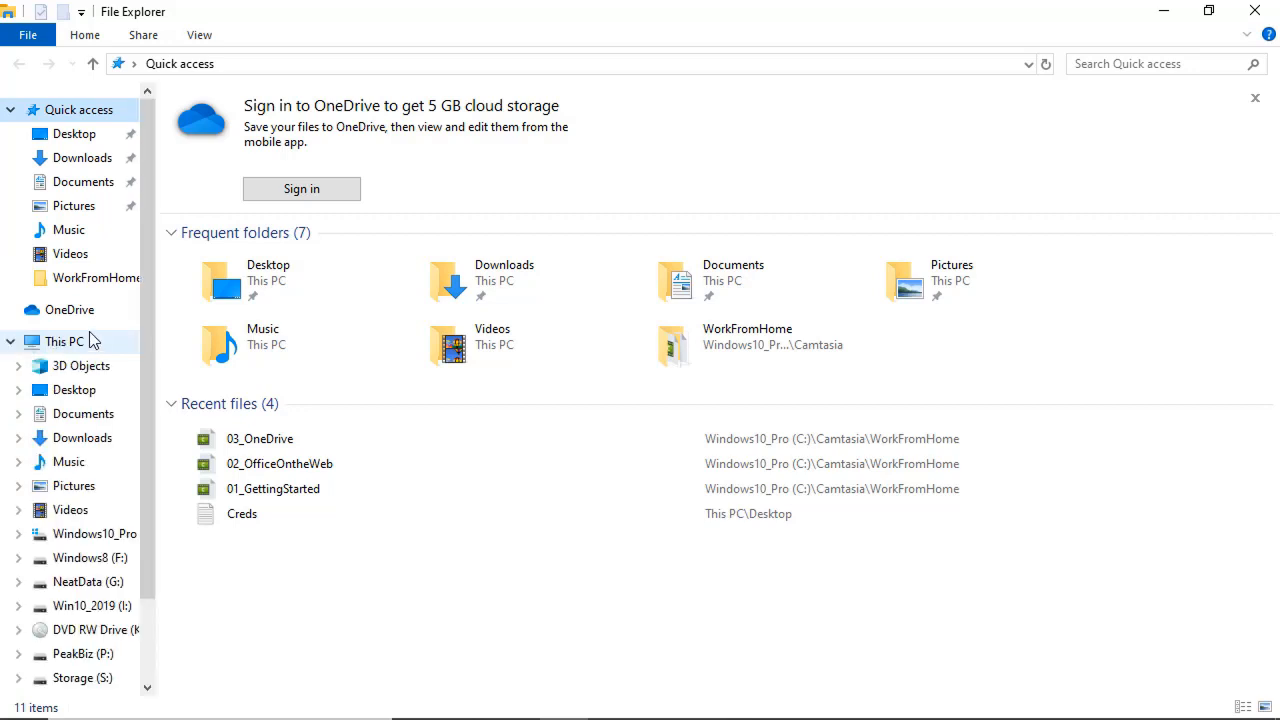
scroll(150, 640, down, 2)
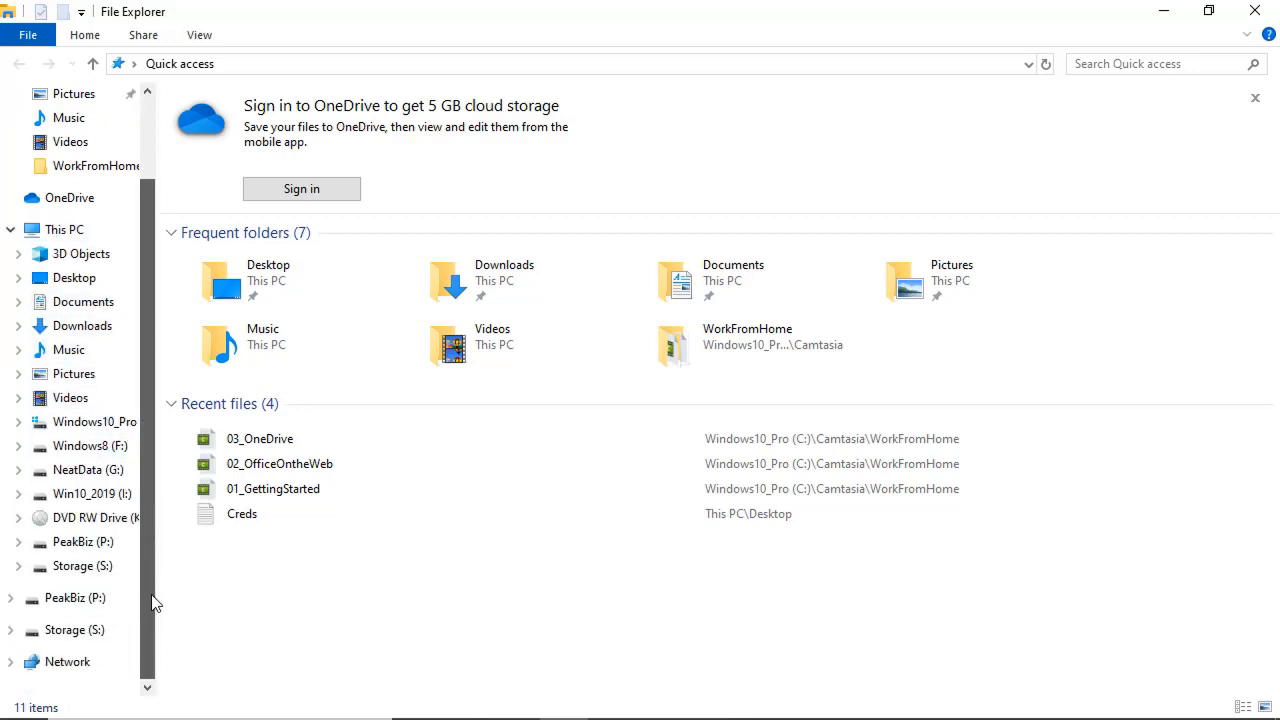
click(97, 424)
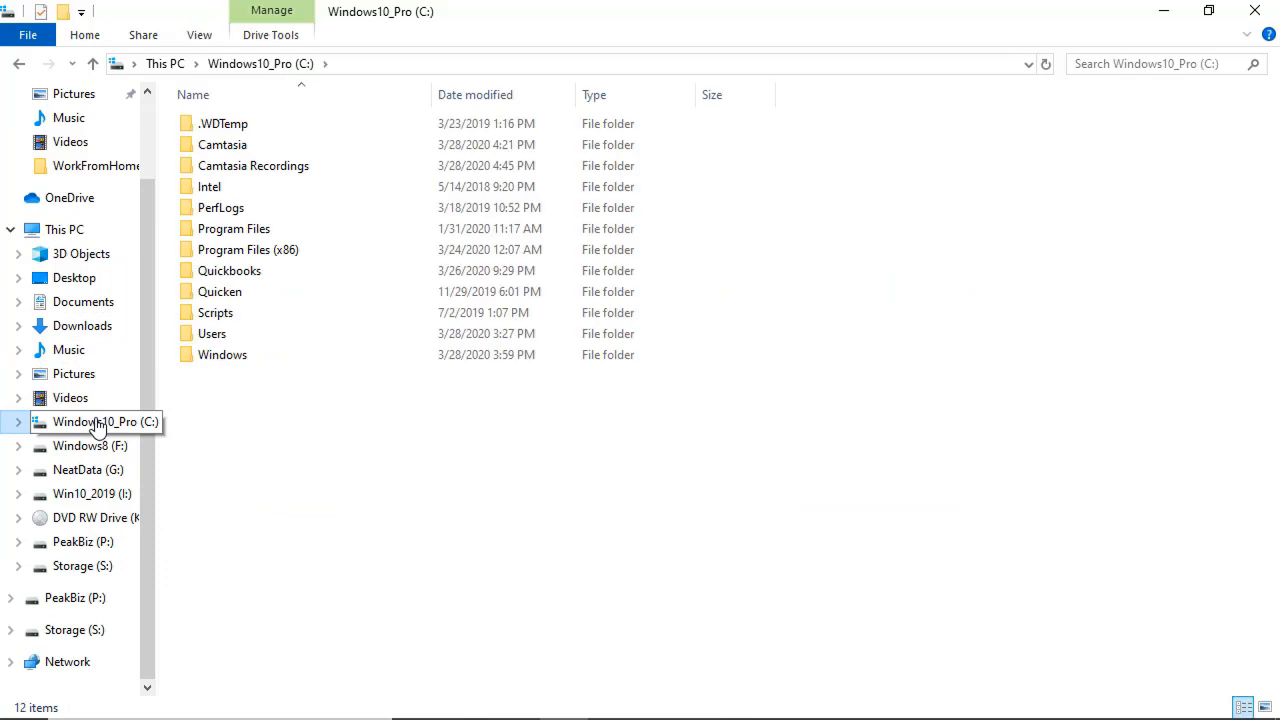
click(213, 336)
double_click(213, 338)
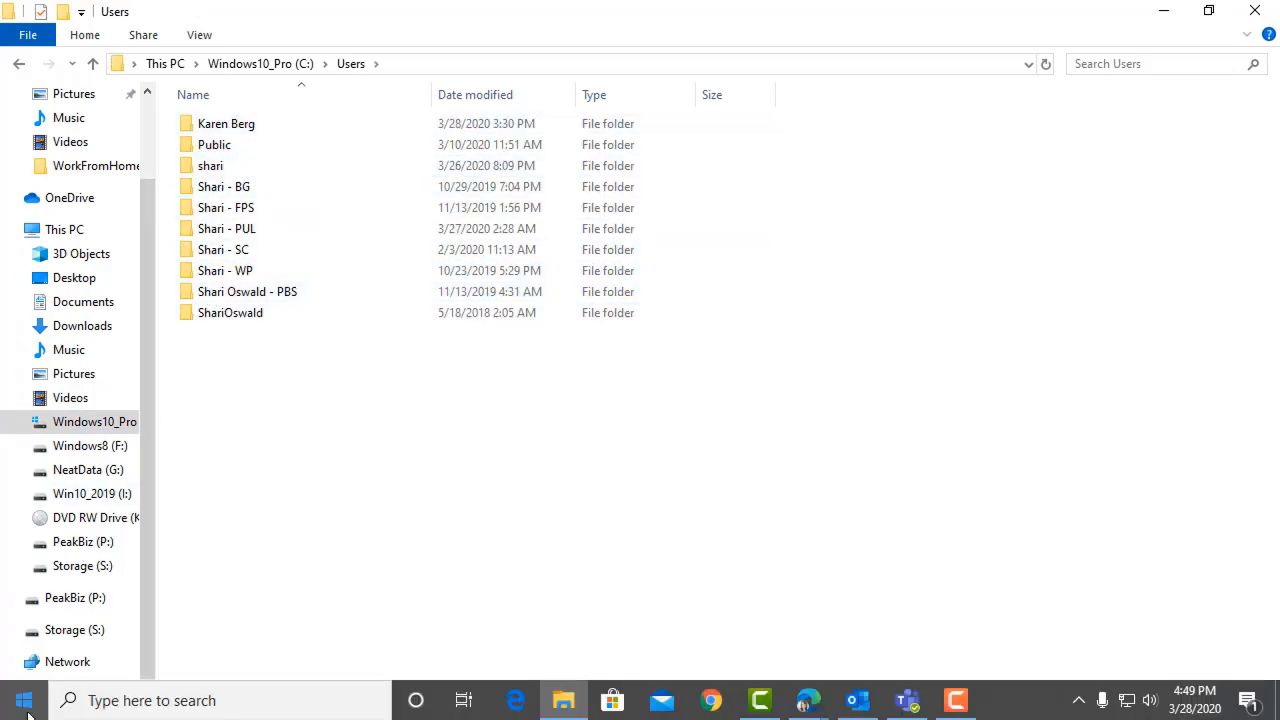
- Display the list of Windows user accounts, dismiss it, and select the signed-in account's folder in Users
click(24, 700)
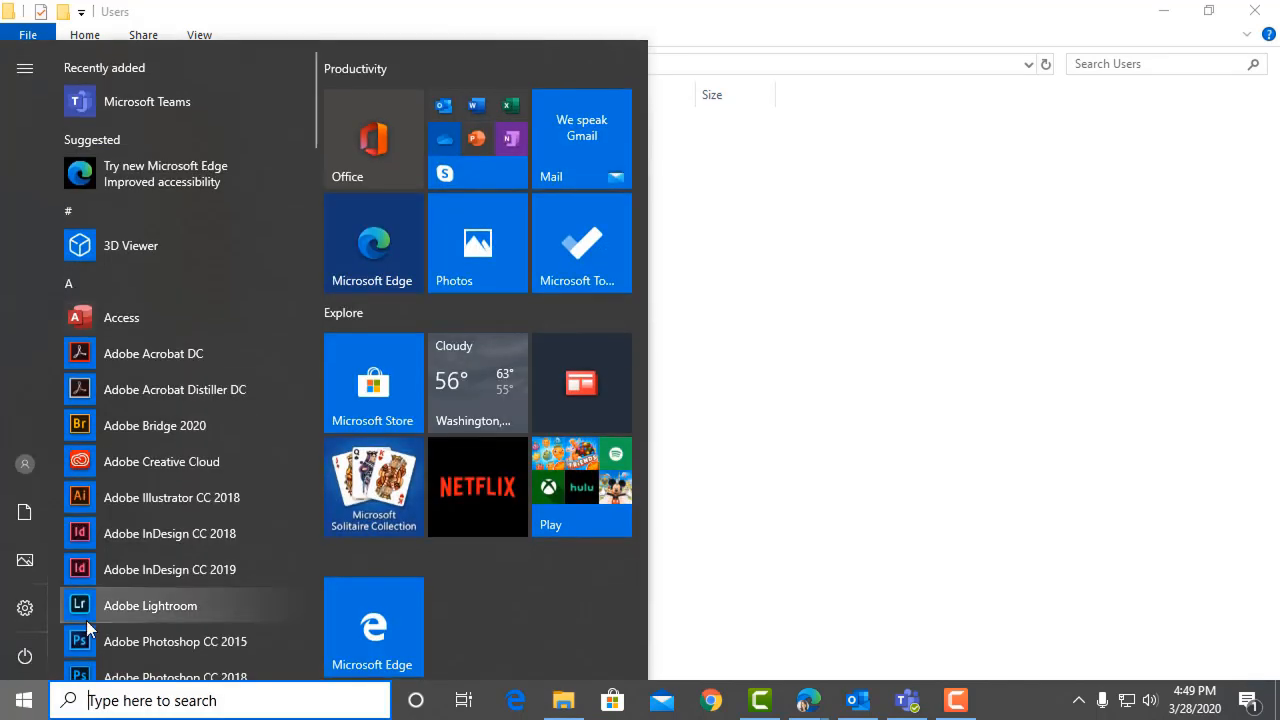
click(33, 462)
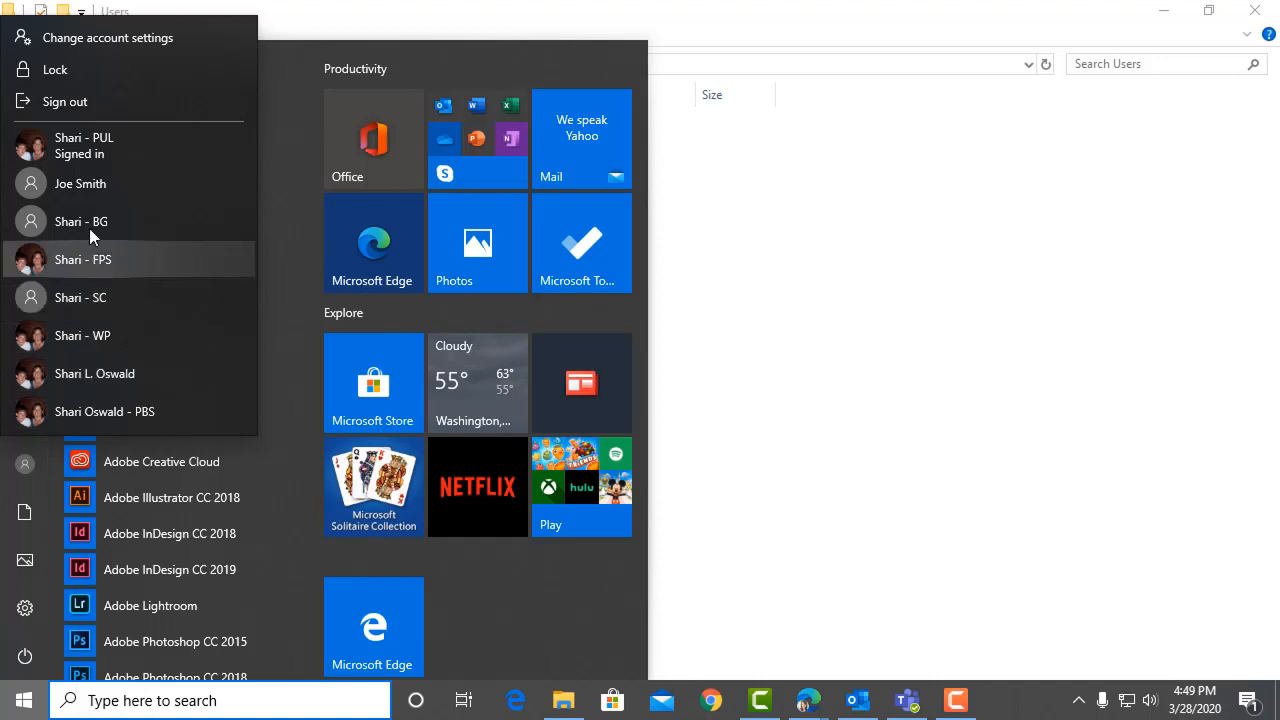
click(302, 20)
click(730, 226)
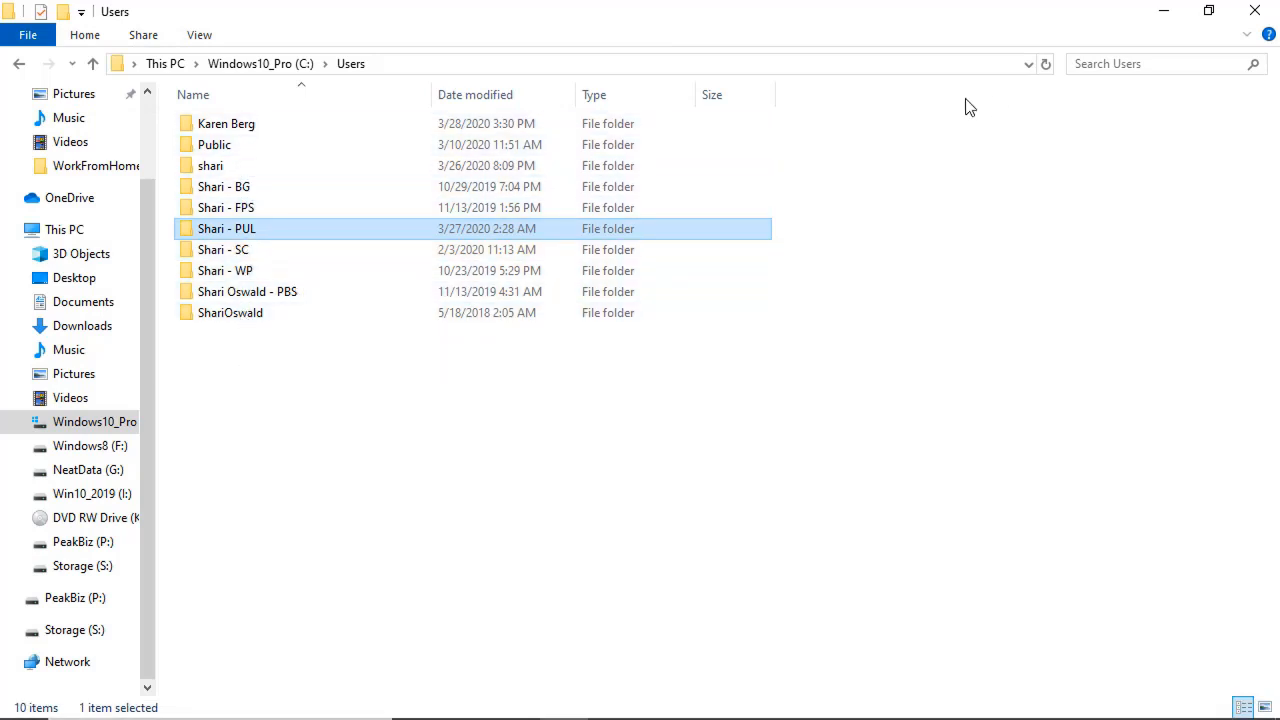
- Return to OneDrive in the browser, select the Contoso Marketing Dashboard folder, and clear that selection
click(1163, 11)
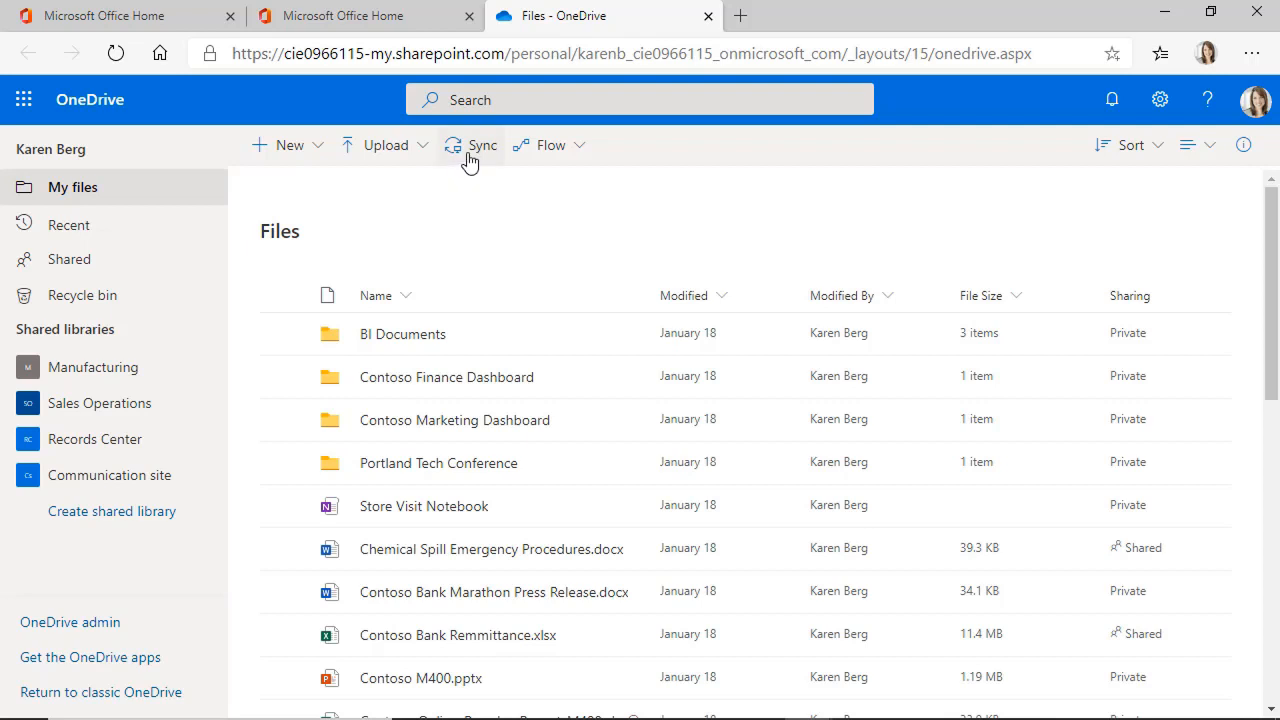
click(285, 421)
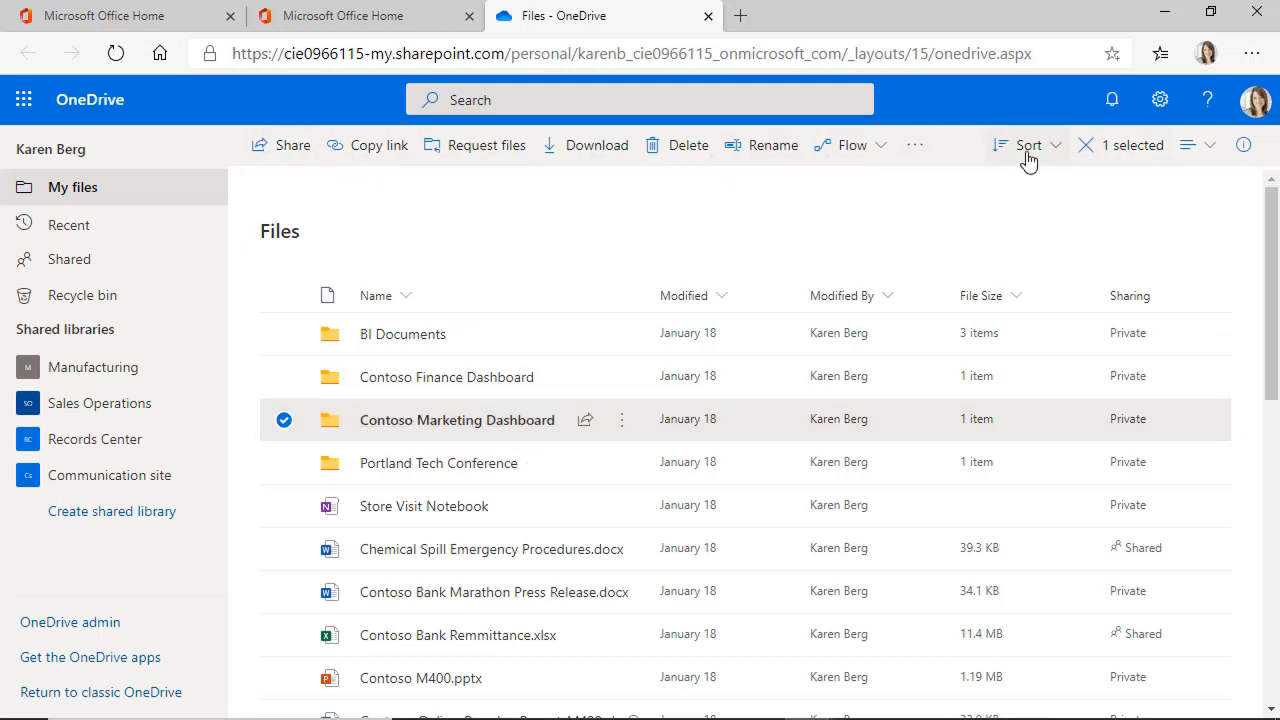
click(251, 196)
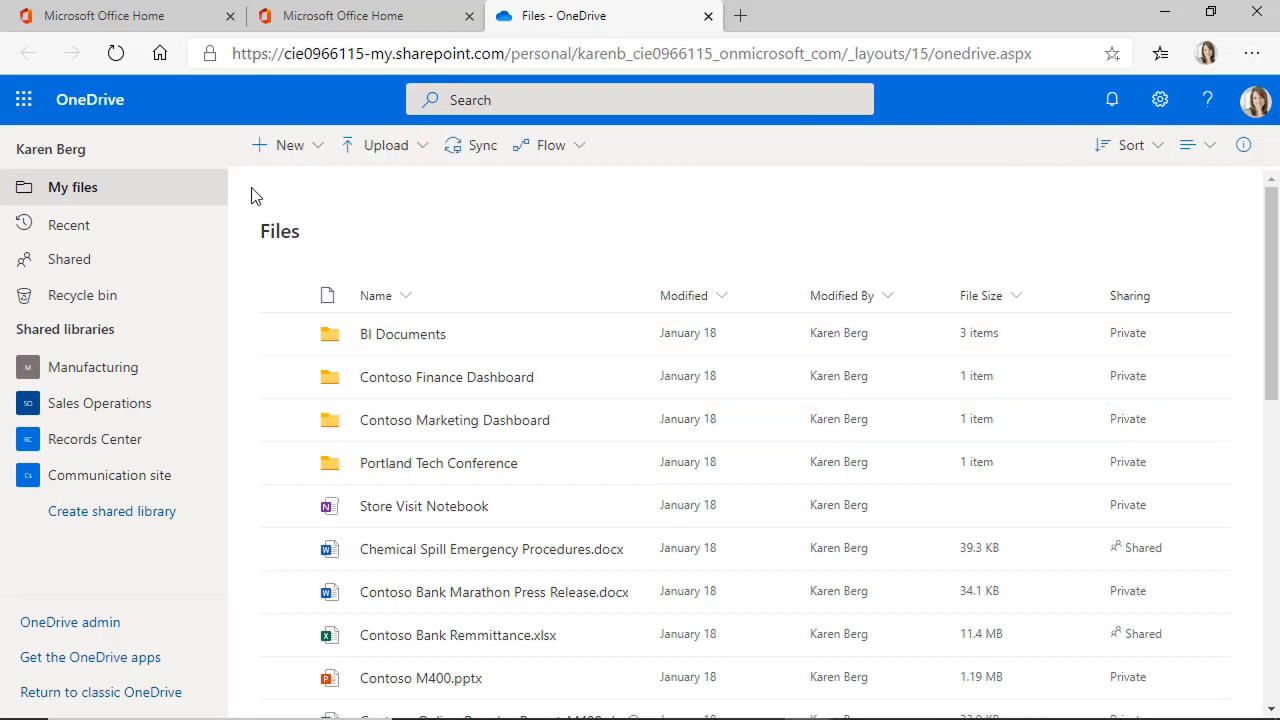
- Start syncing the OneDrive files, allow the Microsoft OneDrive desktop app to open, and sign in with the prefilled account
click(480, 155)
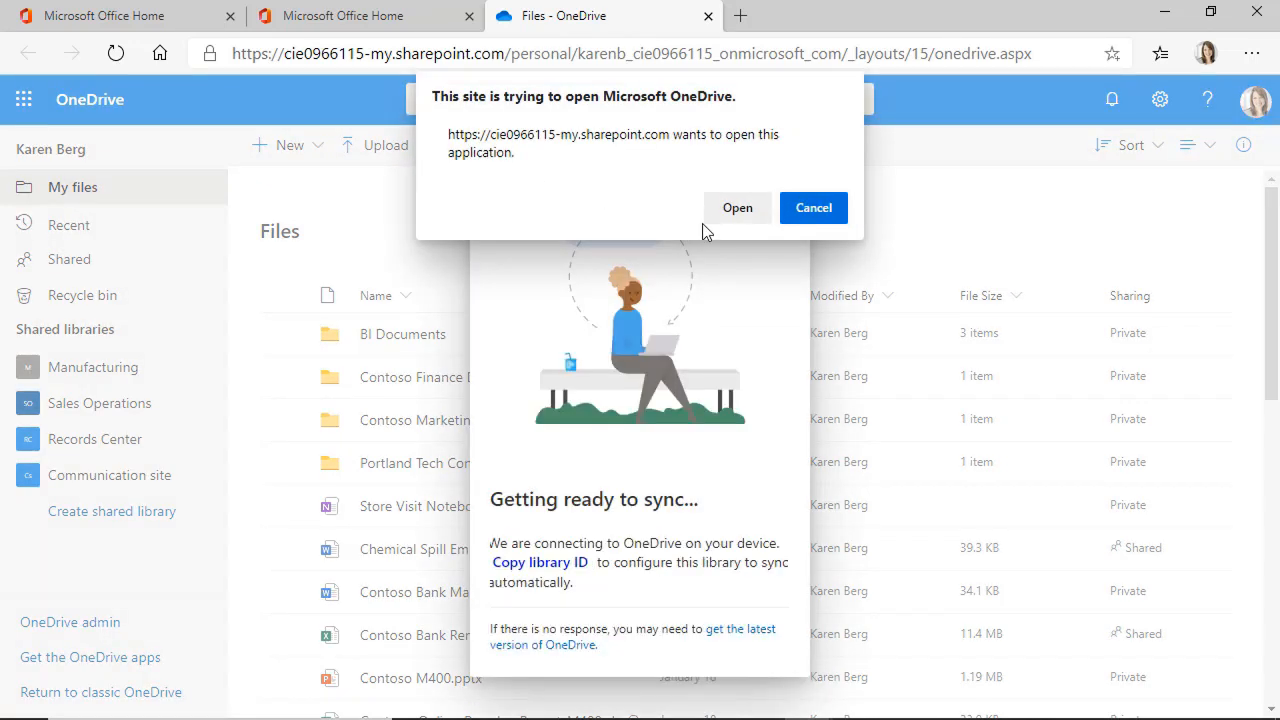
click(739, 210)
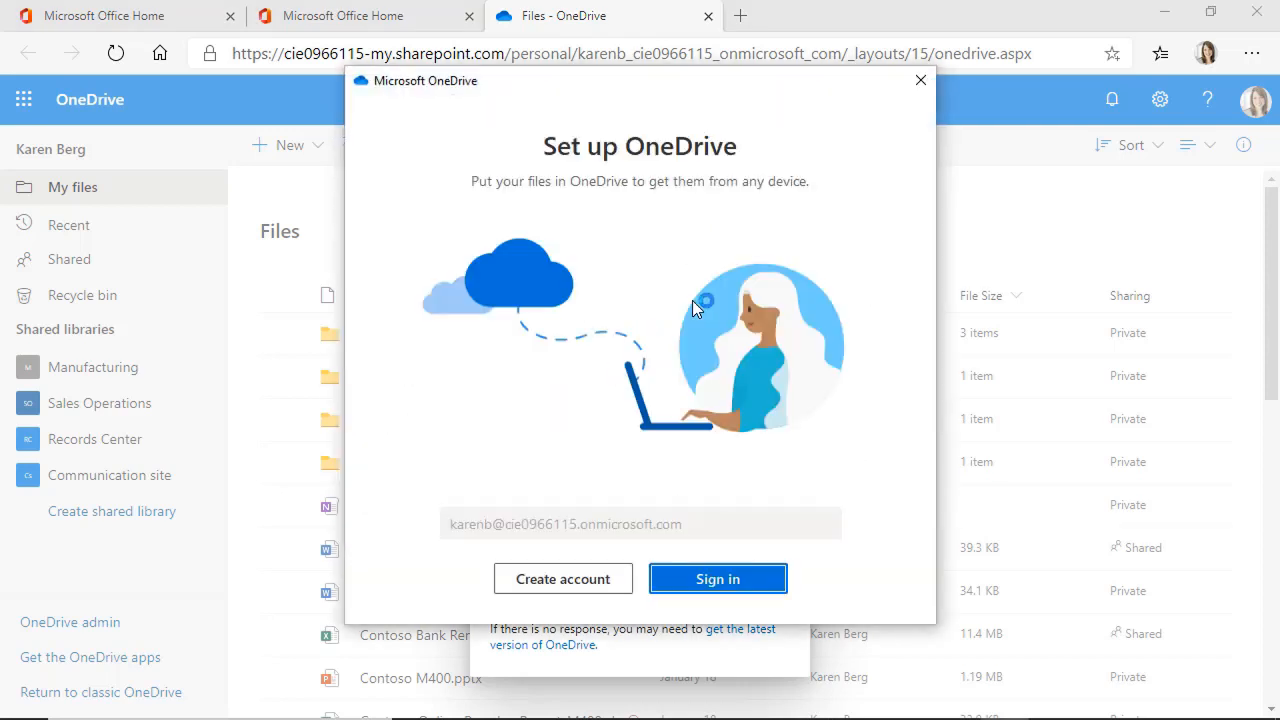
click(714, 574)
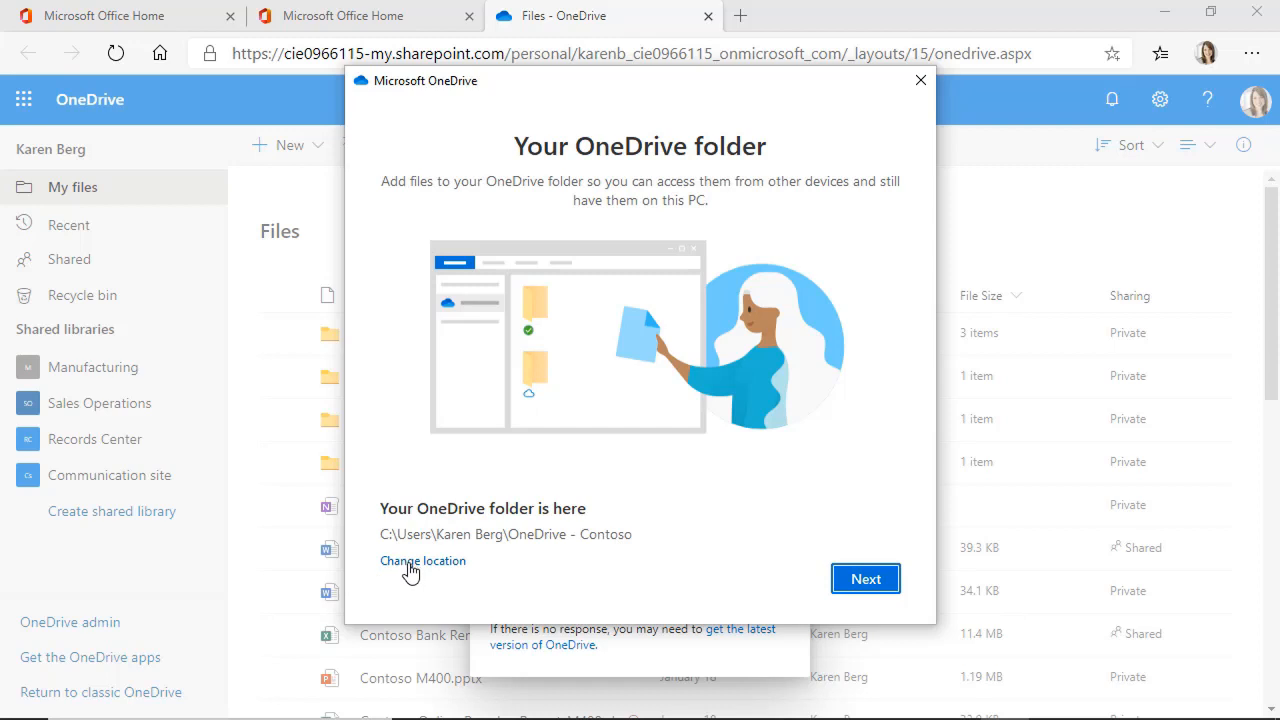
- Complete the OneDrive setup with the default folder location, postpone getting the mobile app, and open the OneDrive folder
click(862, 580)
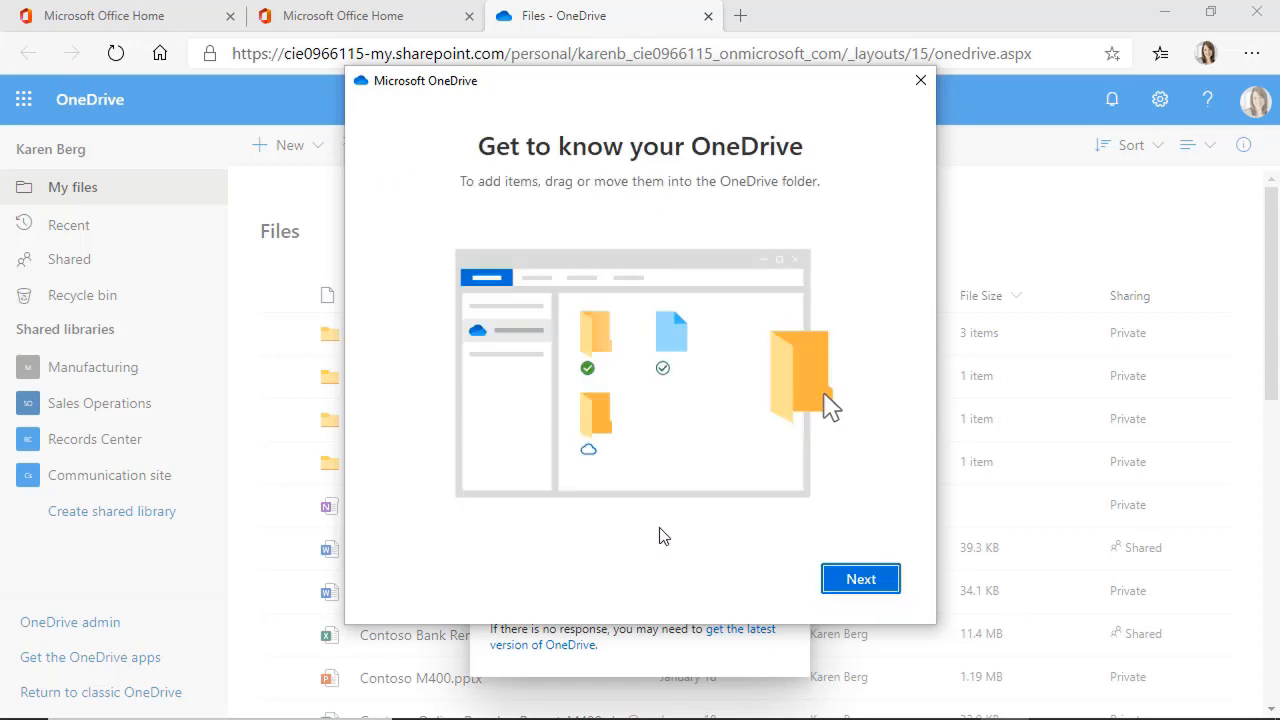
click(872, 588)
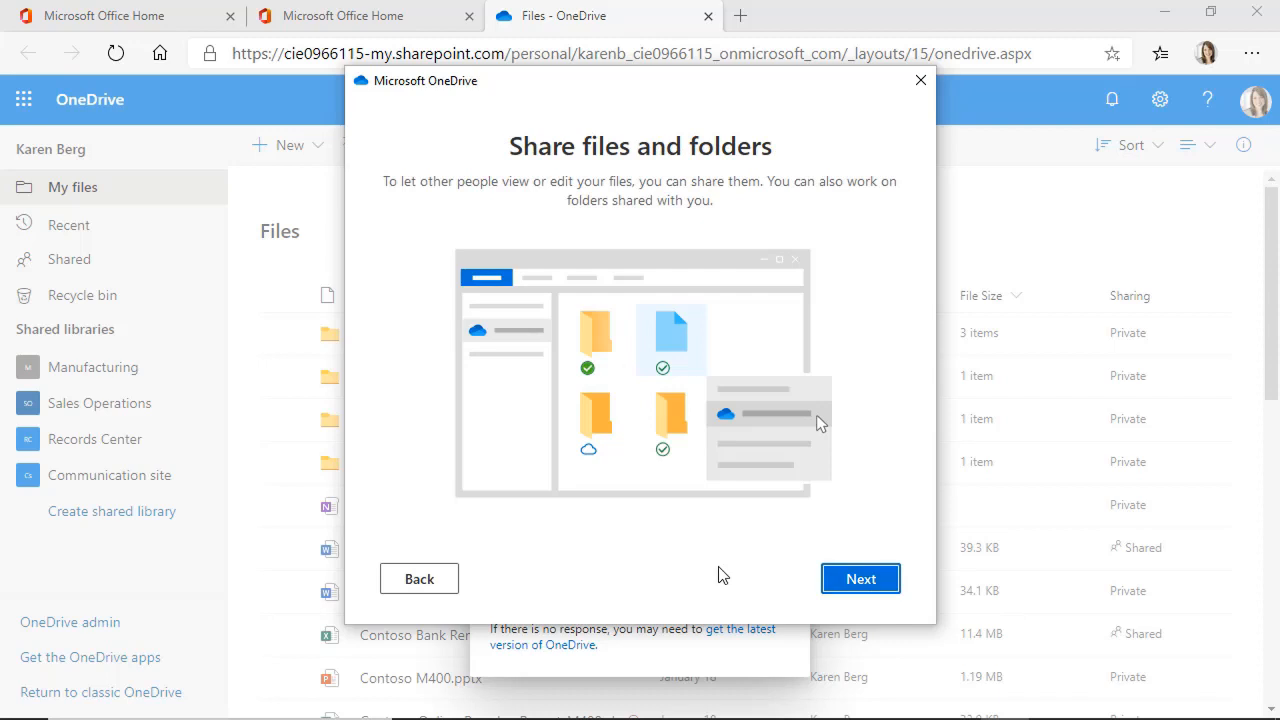
click(864, 580)
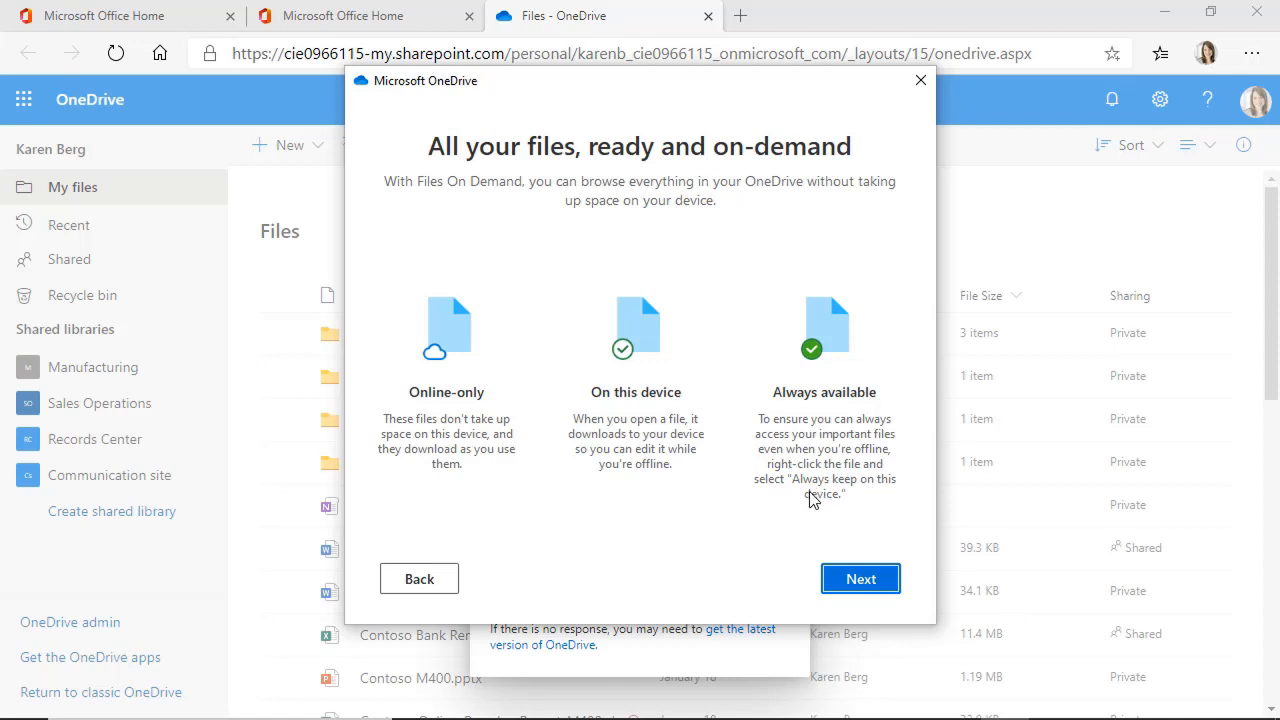
click(850, 578)
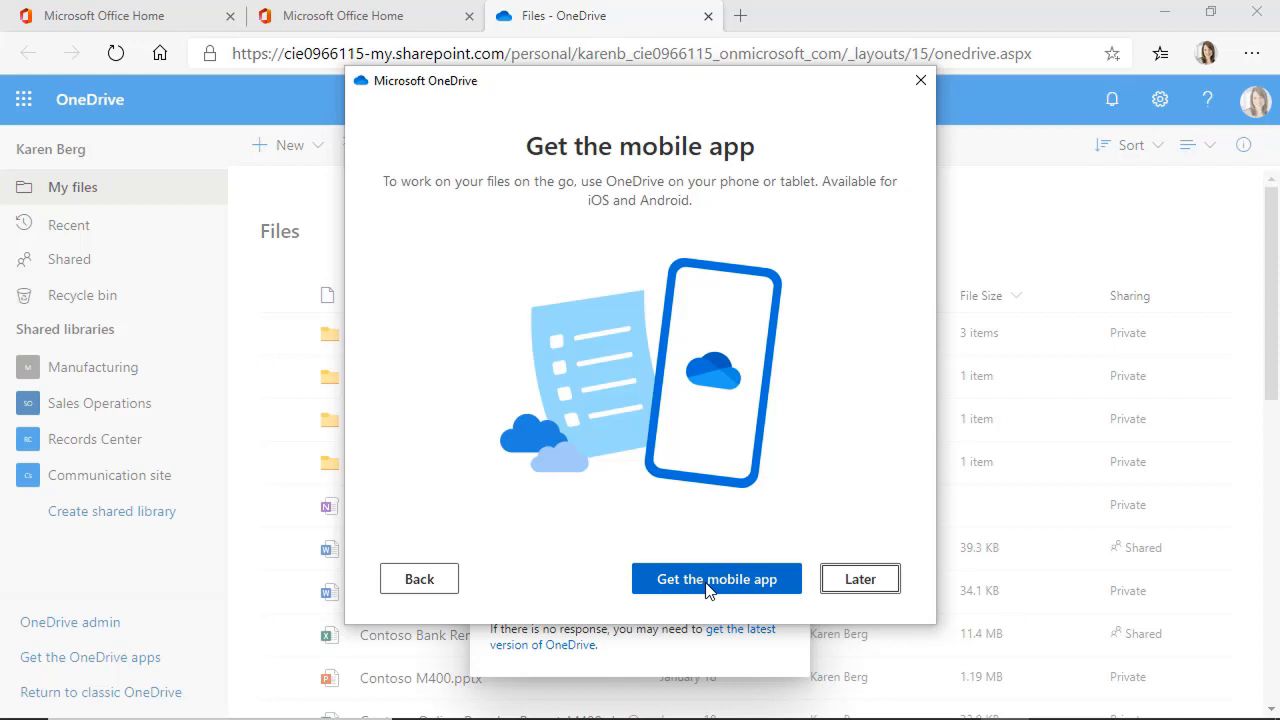
click(858, 582)
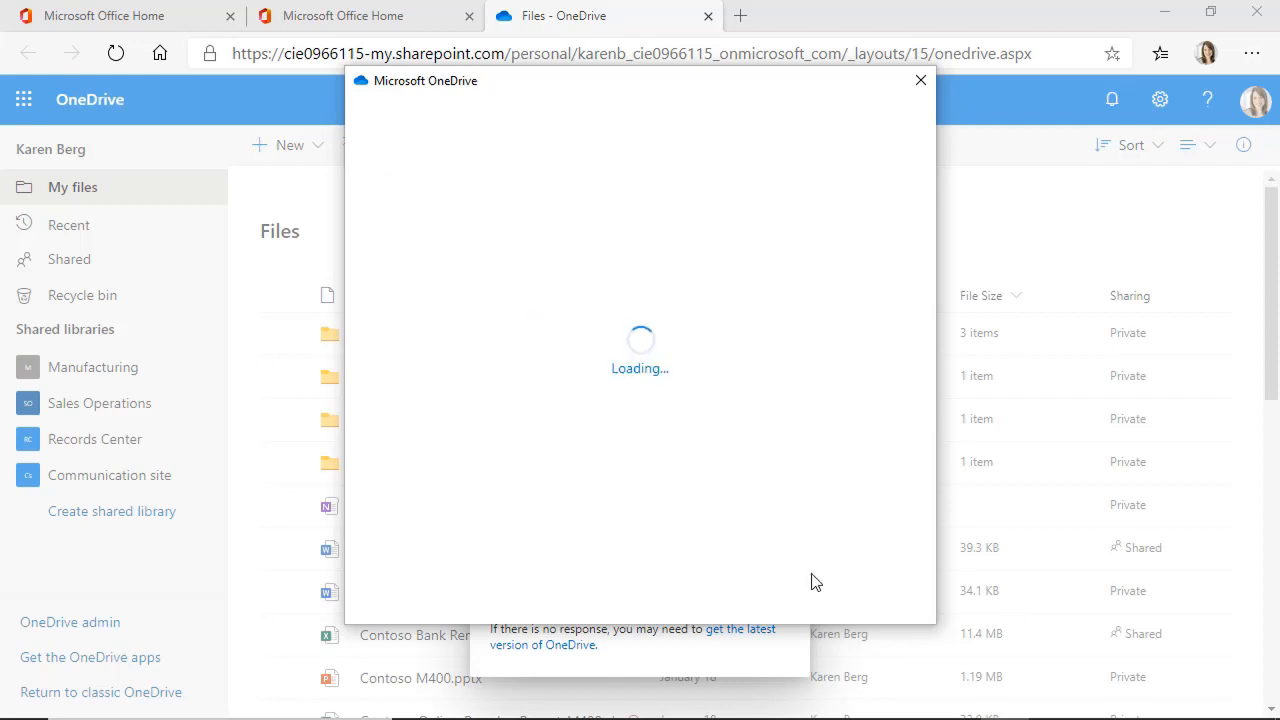
click(813, 580)
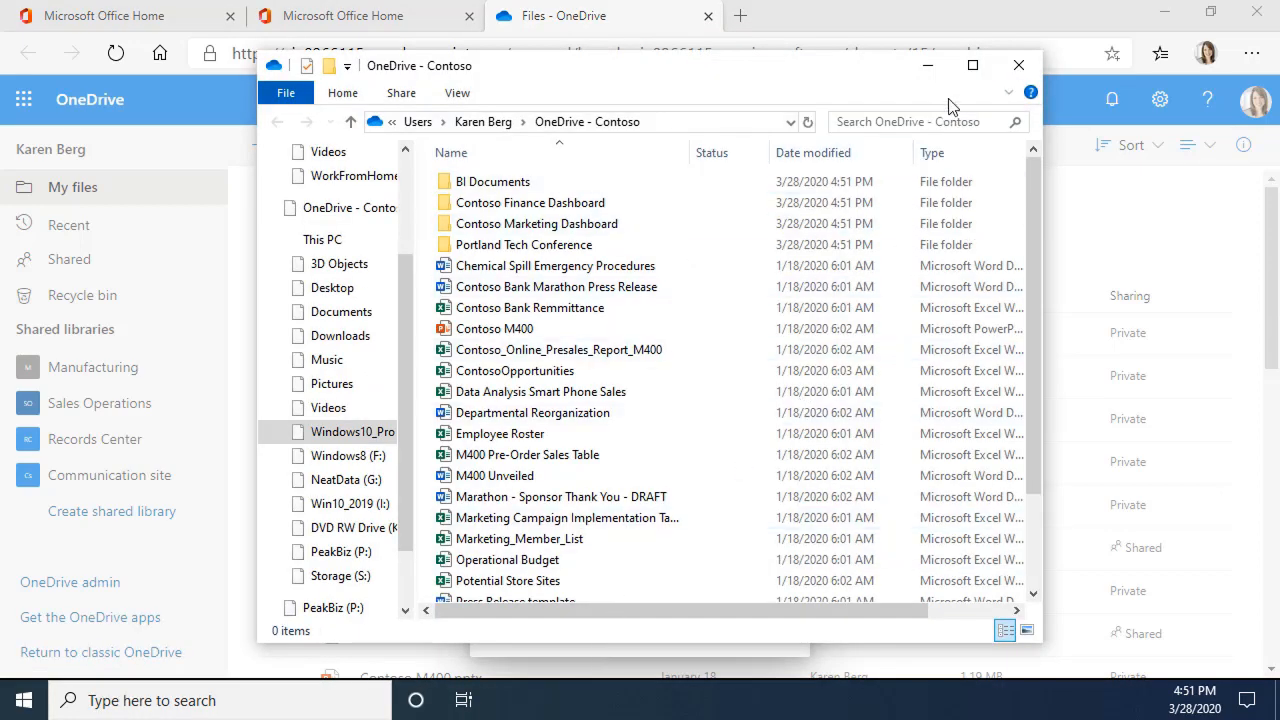
- Maximize the OneDrive - Contoso folder window and expand OneDrive - Contoso in the folder tree
click(970, 66)
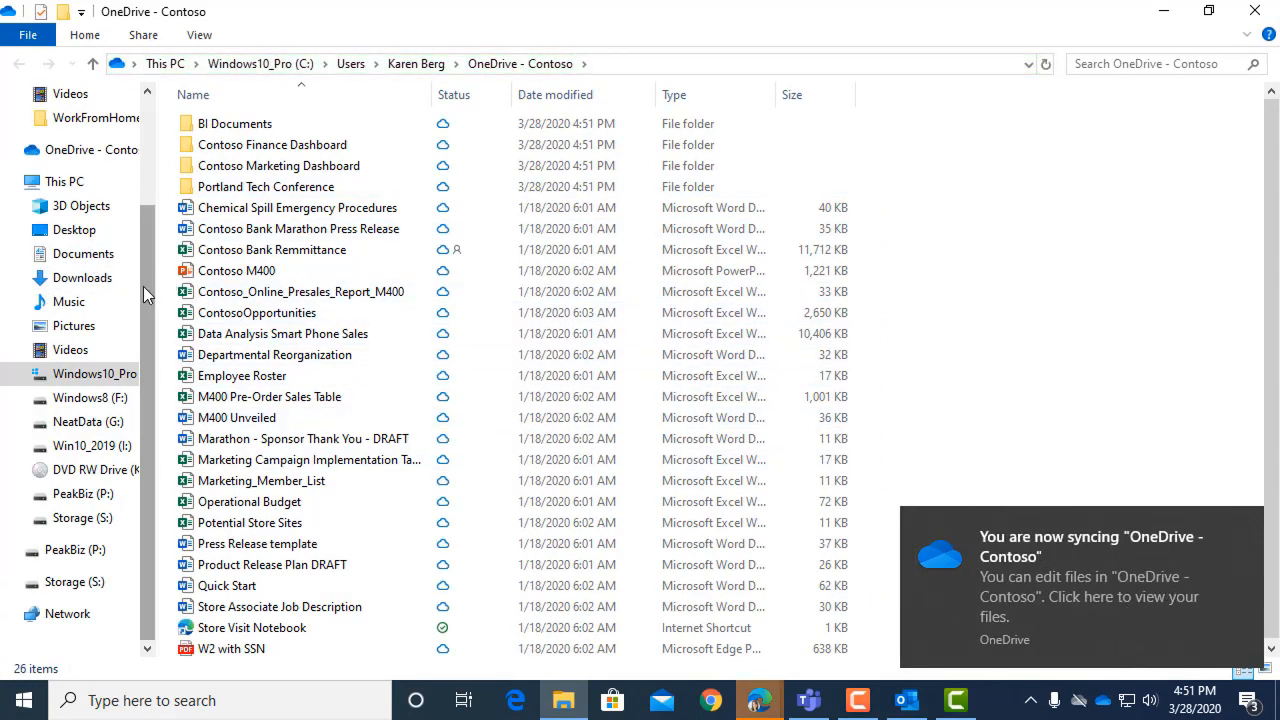
drag(143, 286, 144, 128)
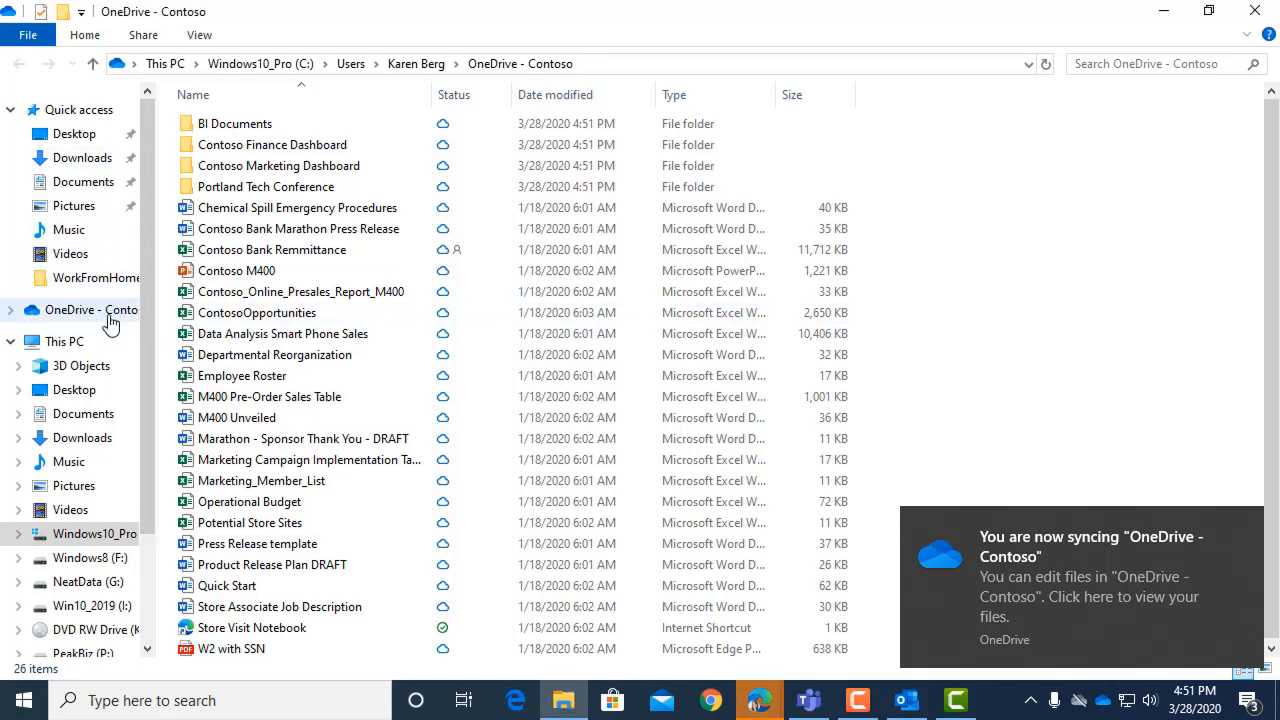
click(12, 311)
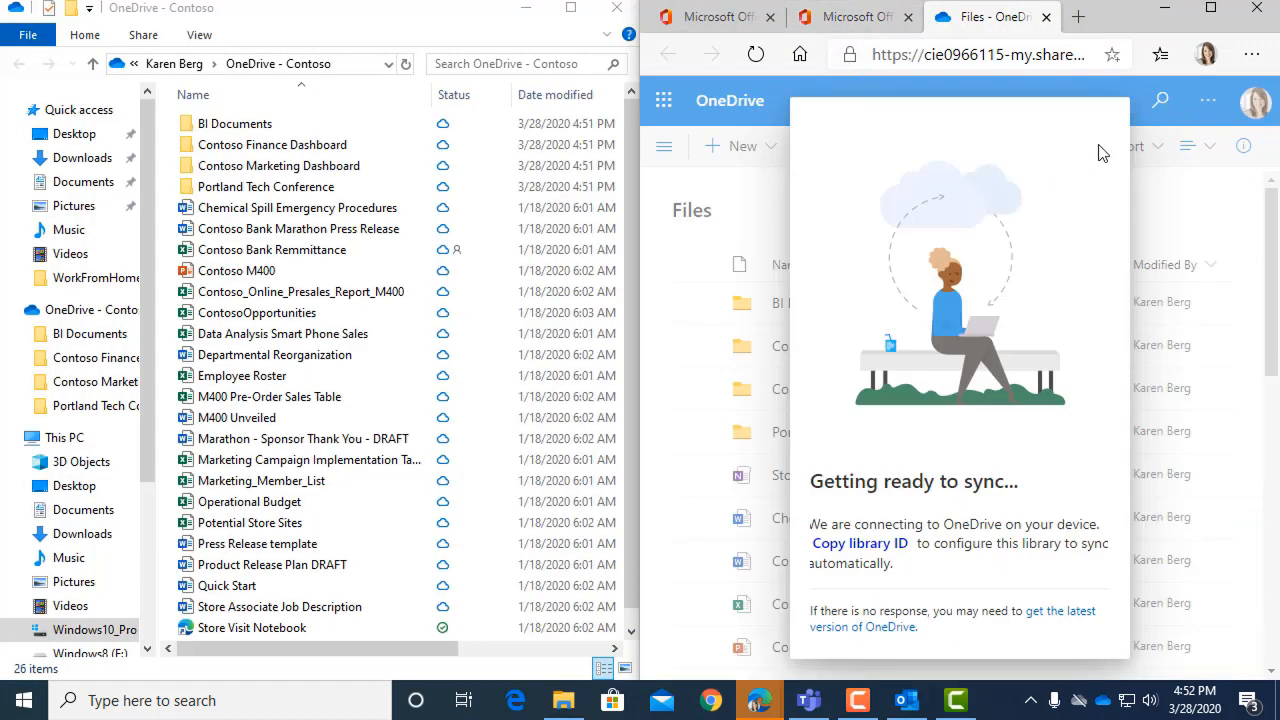
- Dismiss the sync message in the browser and compare the online file list with the synced folder's files and status icons
click(1212, 198)
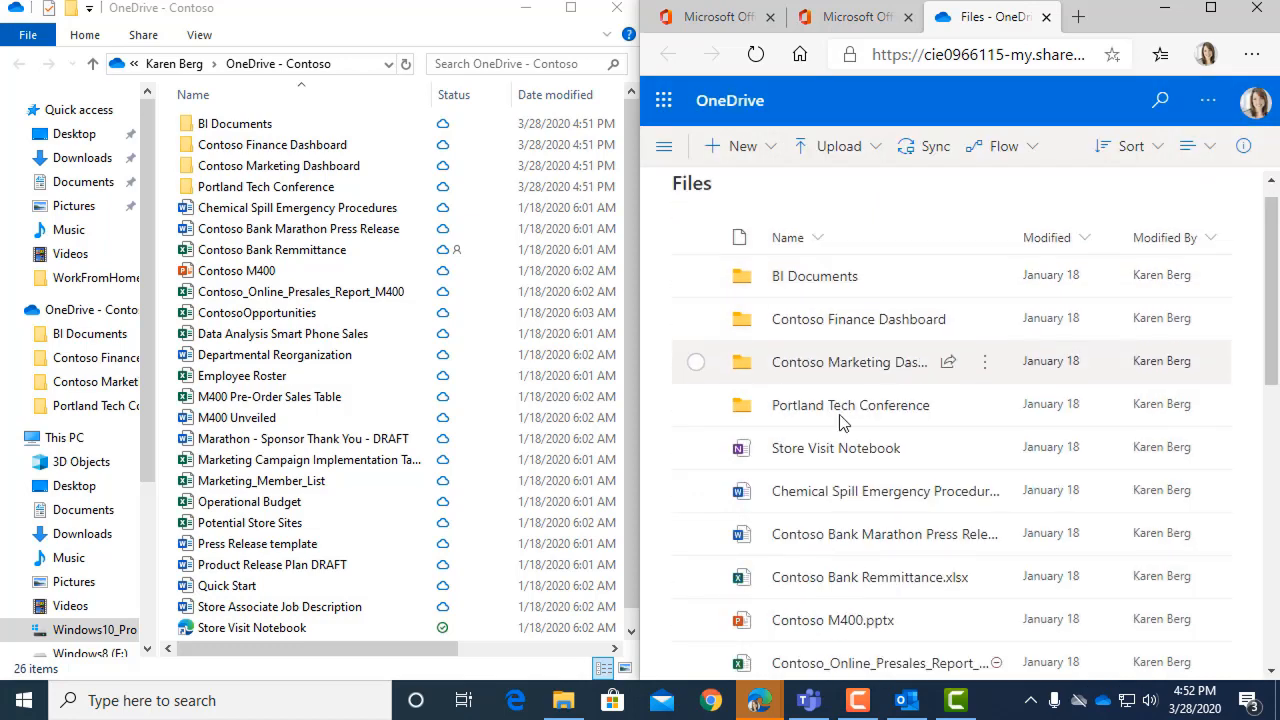
scroll(853, 489, down, 5)
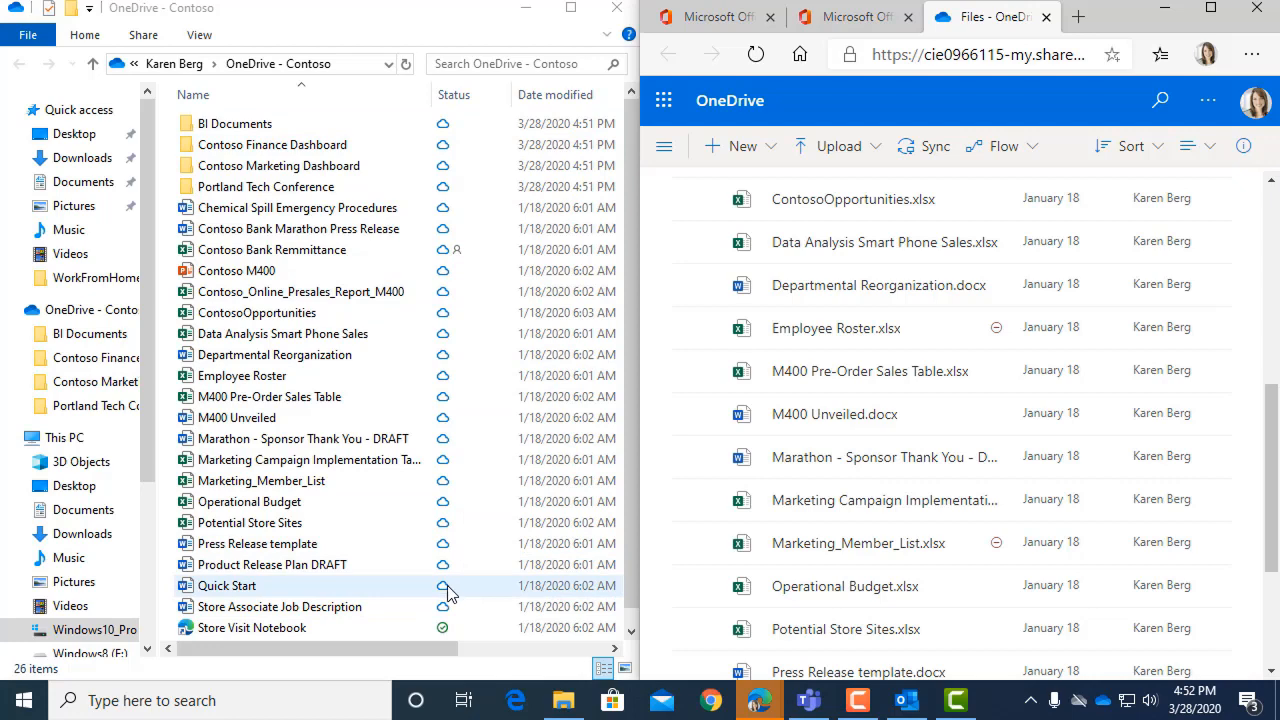
scroll(446, 588, down, 1)
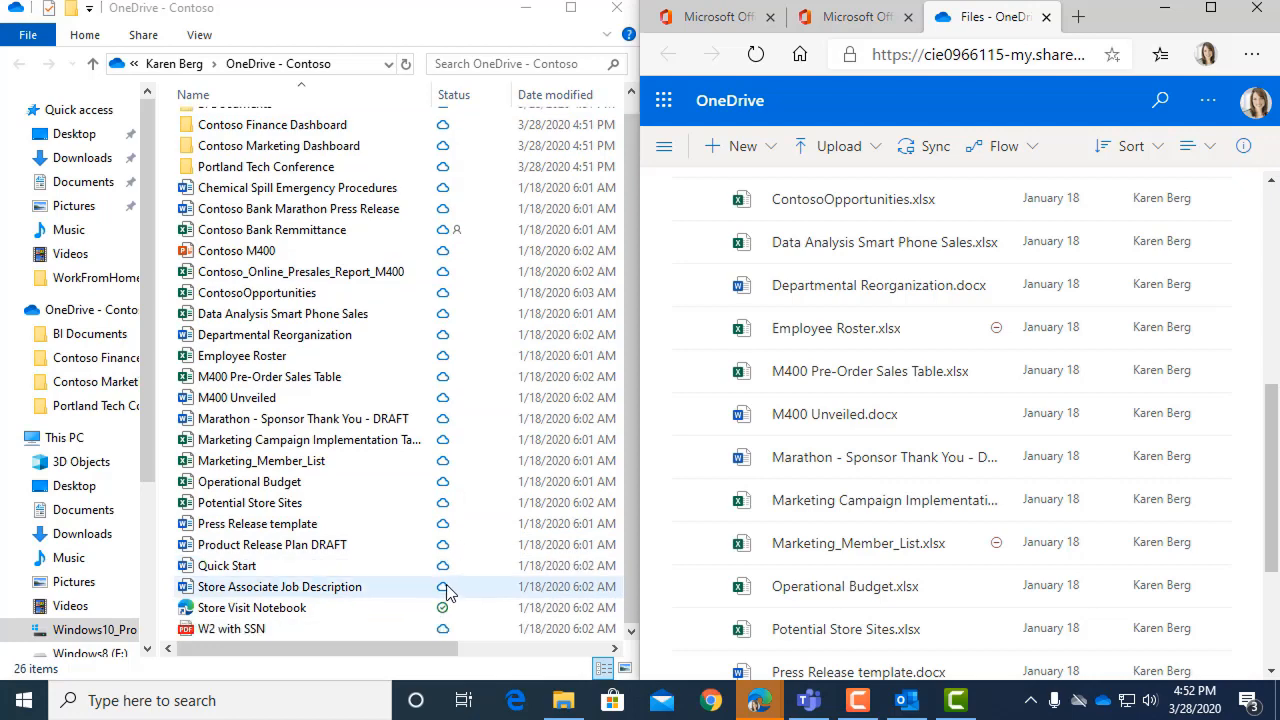
scroll(446, 588, up, 1)
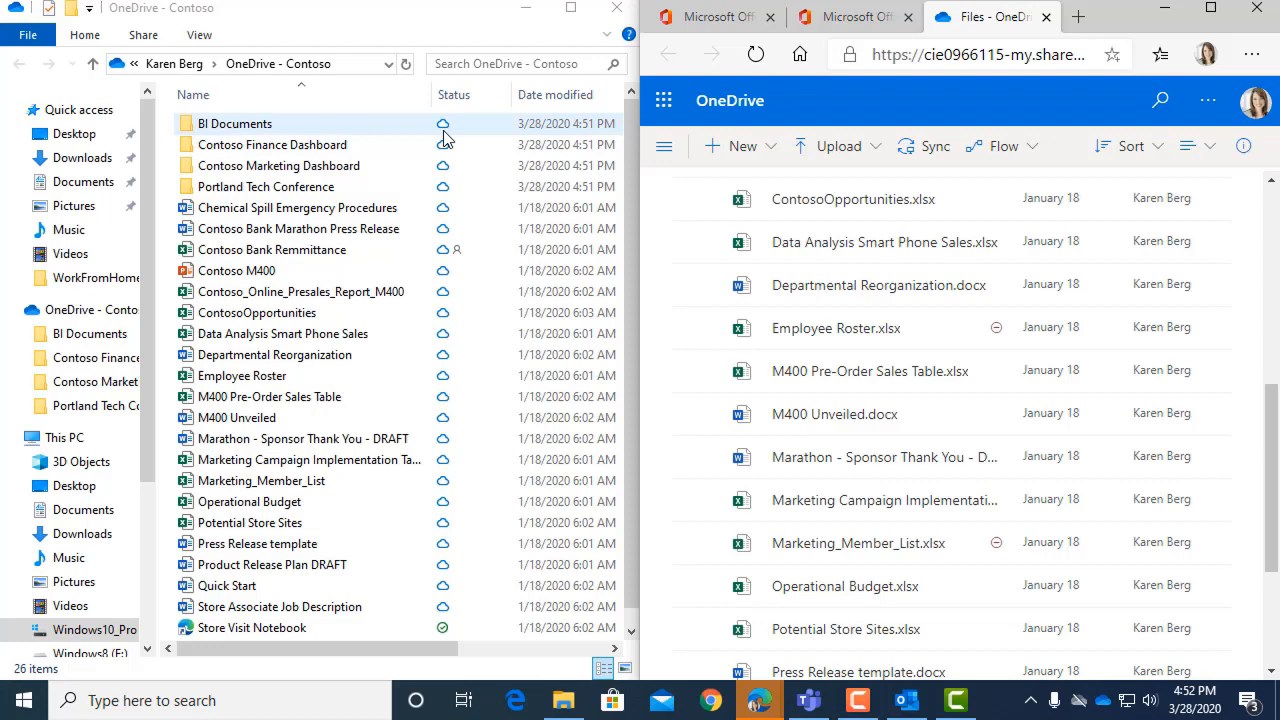
- Open the properties of the Windows10_Pro (C:) drive and check its used and free space
click(97, 632)
right_click(97, 632)
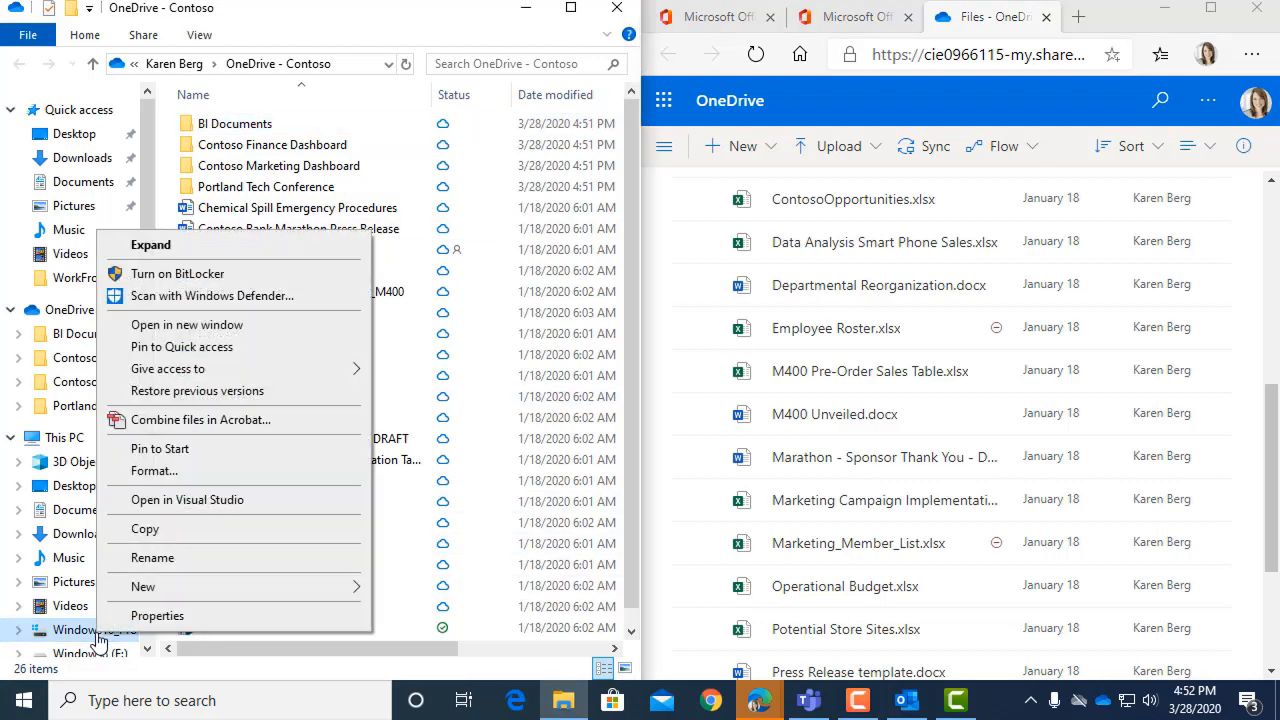
click(165, 615)
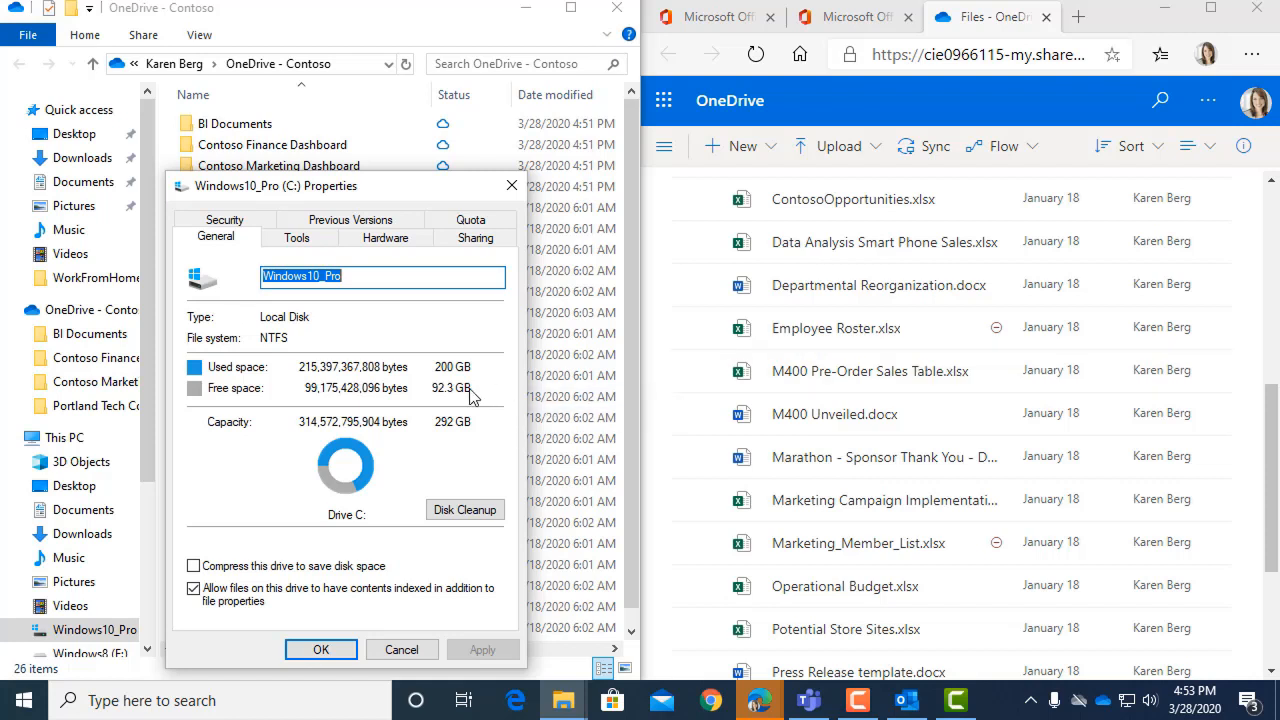
click(662, 222)
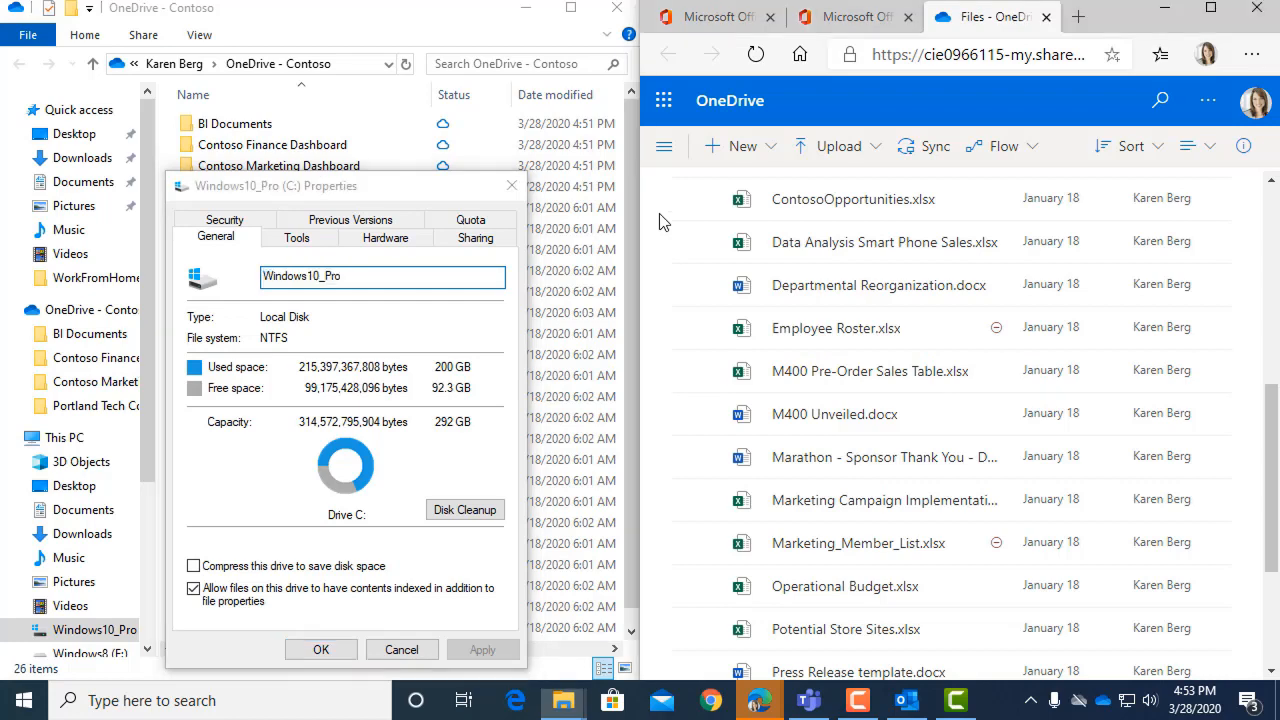
- Go back to the start of the online Files list and maximize the browser window
scroll(660, 221, up, 1)
scroll(705, 370, up, 5)
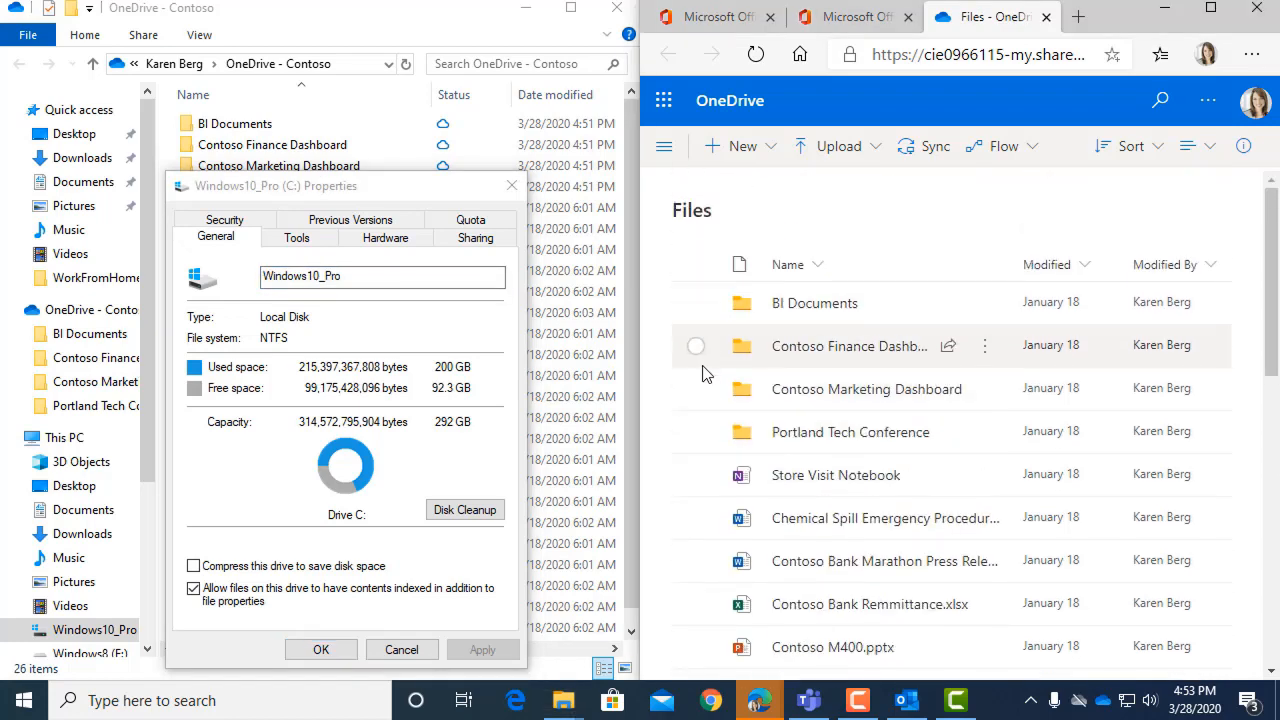
click(1212, 10)
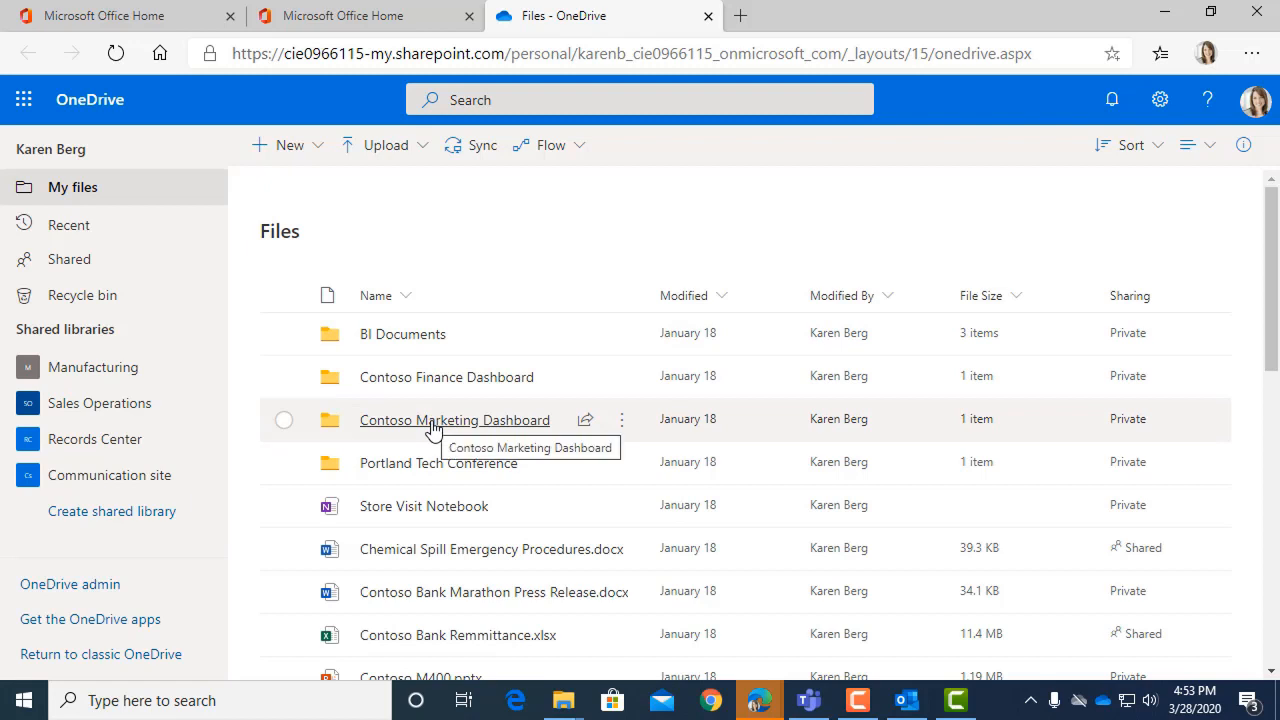
- View the OneDrive account settings through the OneDrive sync status and close them without changes
click(1104, 704)
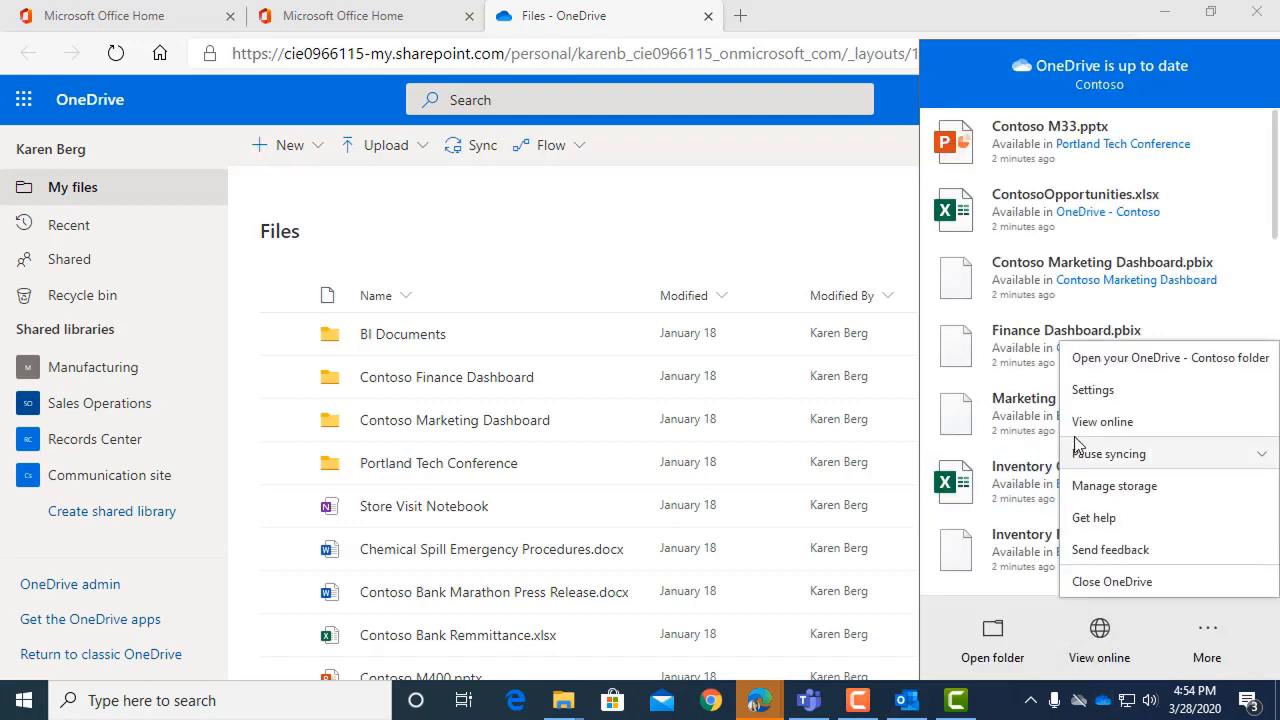
click(1094, 390)
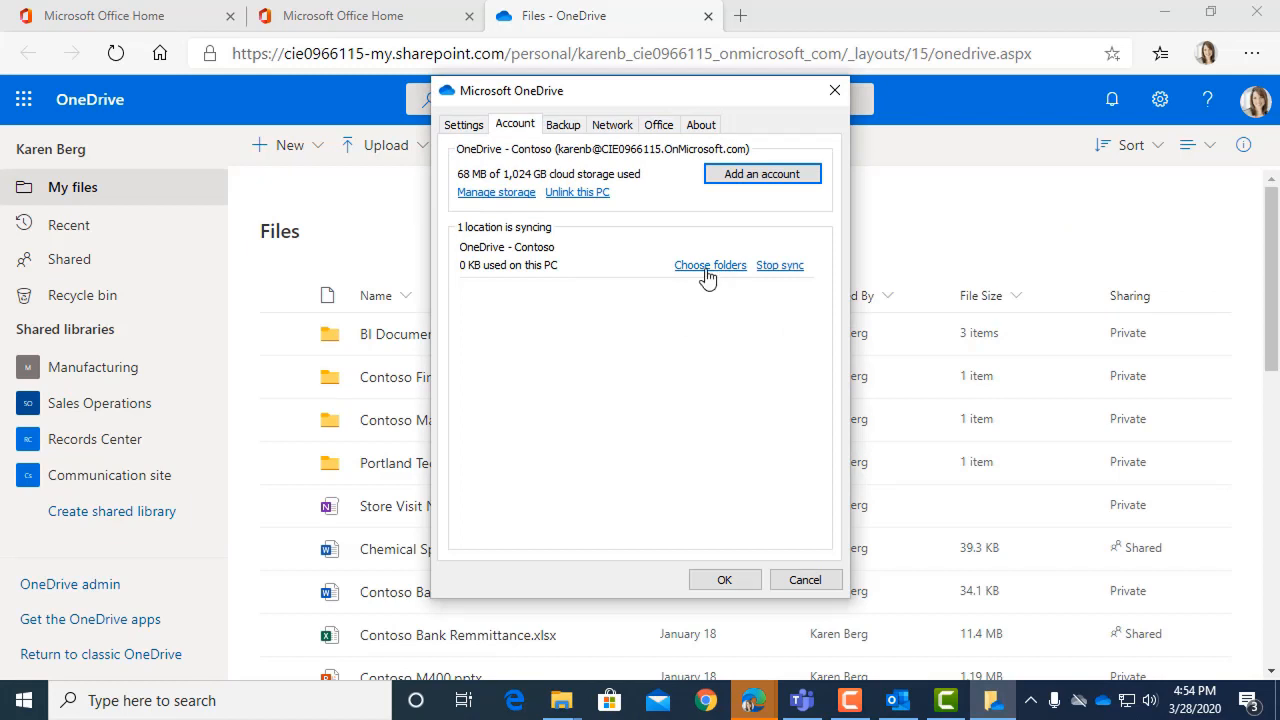
click(823, 580)
- Switch to the OneDrive - Contoso folder window and open the folder selection in its OneDrive settings
click(565, 705)
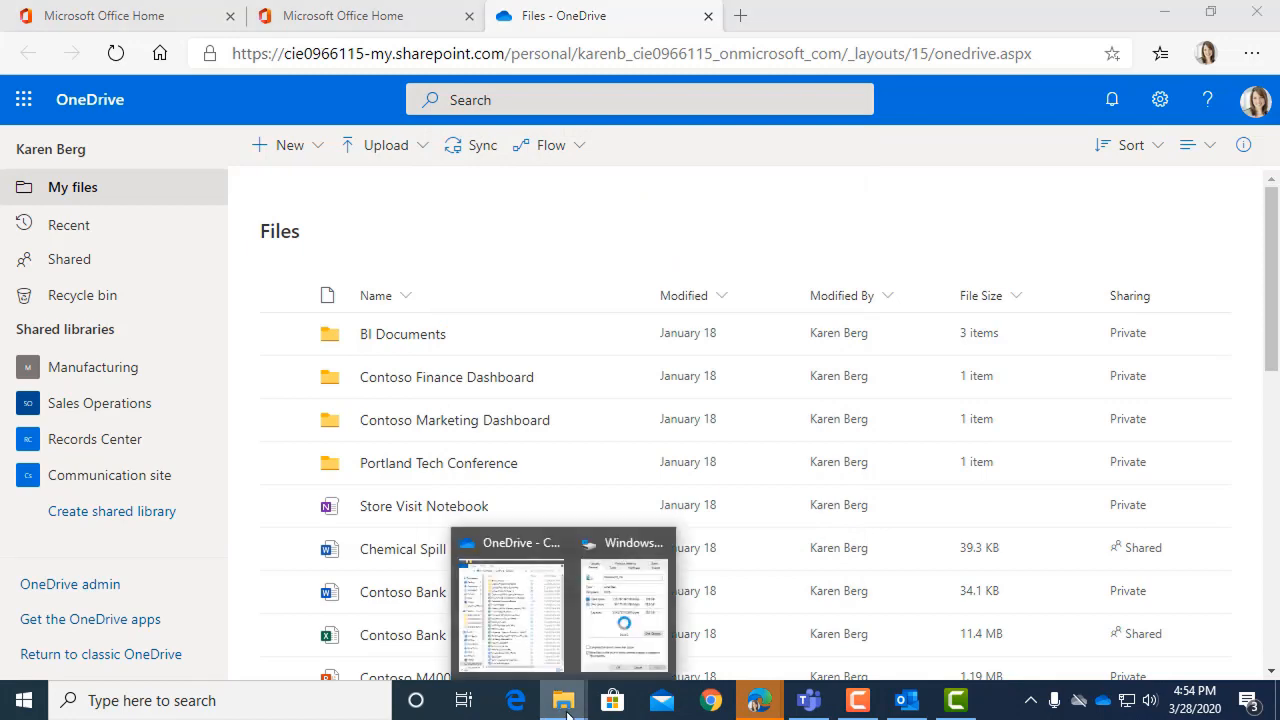
click(508, 630)
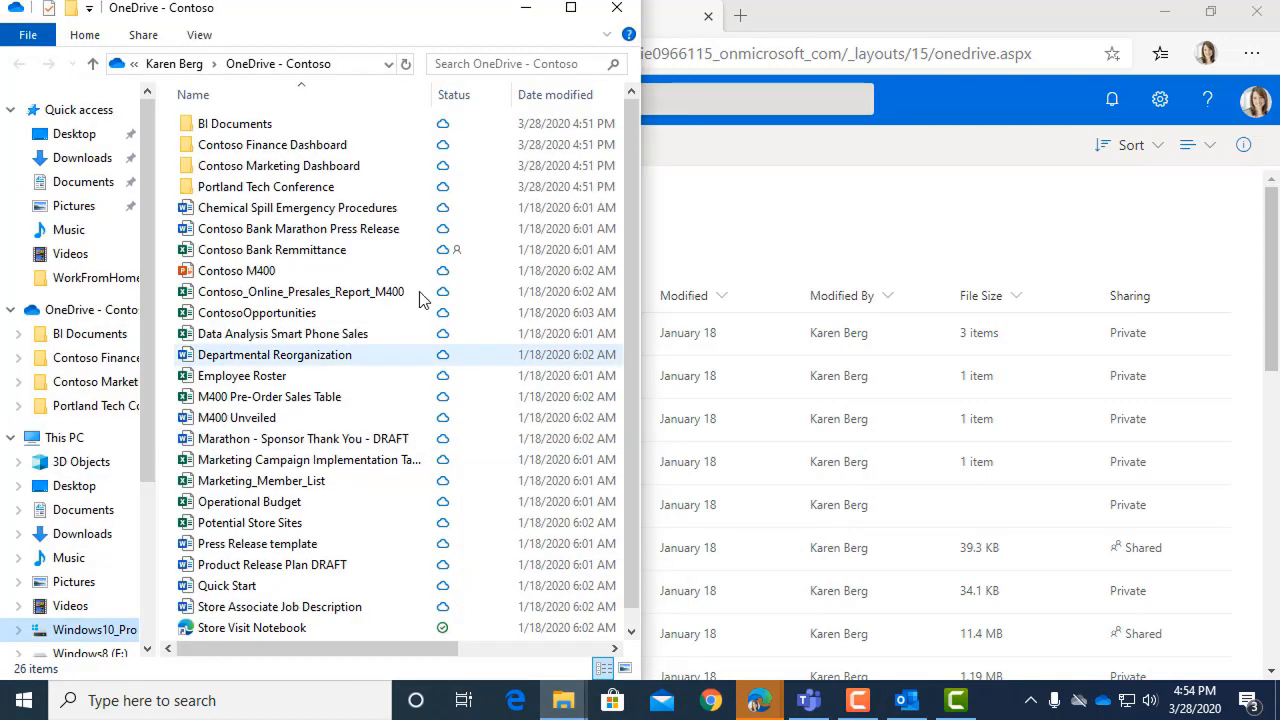
right_click(103, 318)
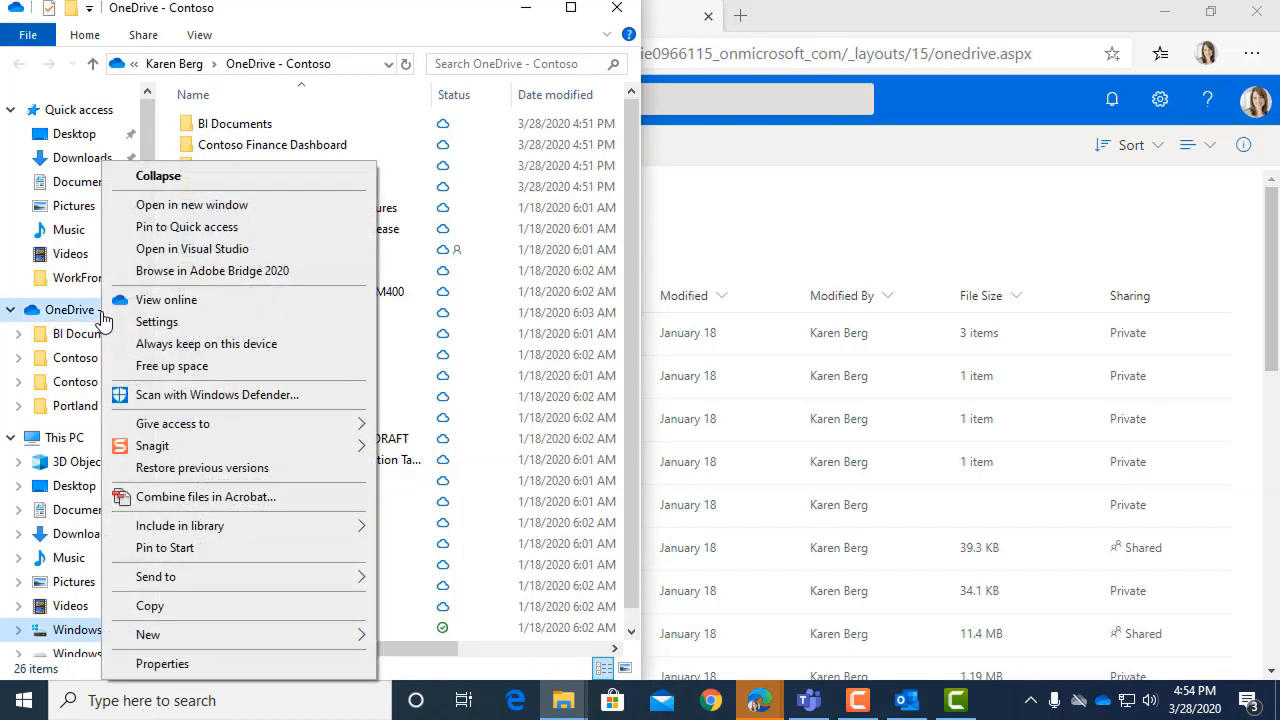
click(160, 323)
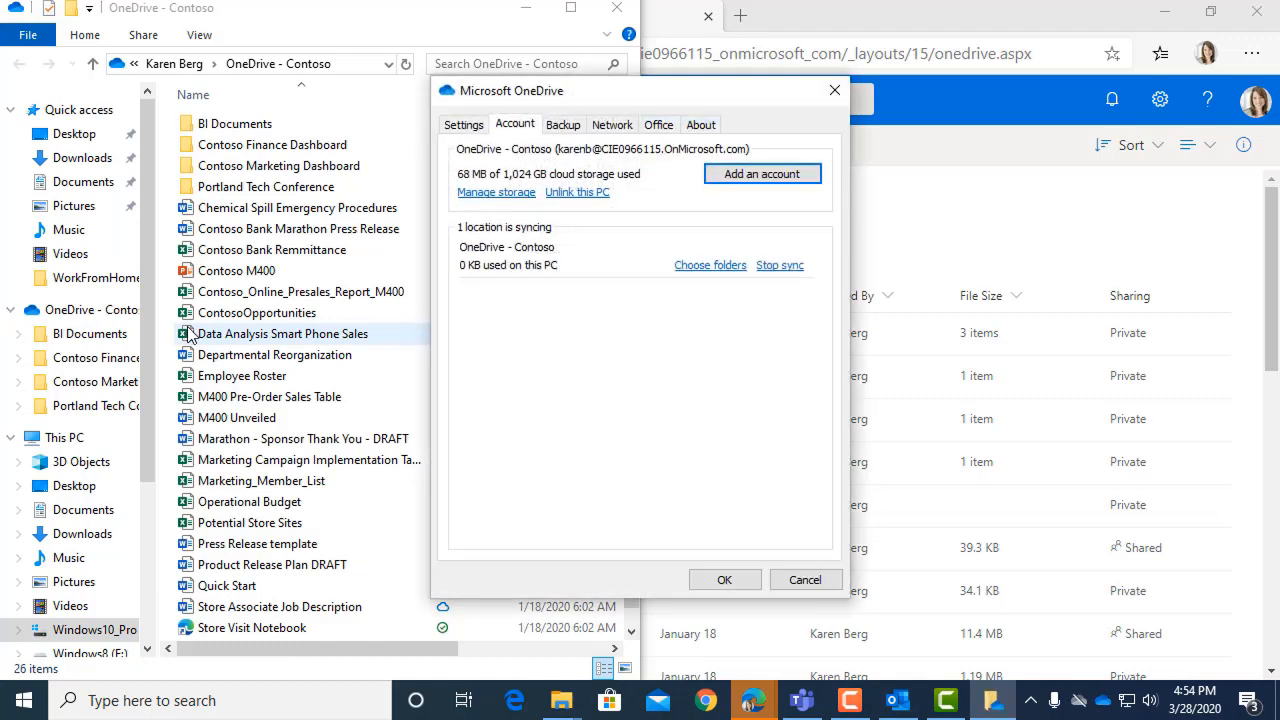
click(710, 266)
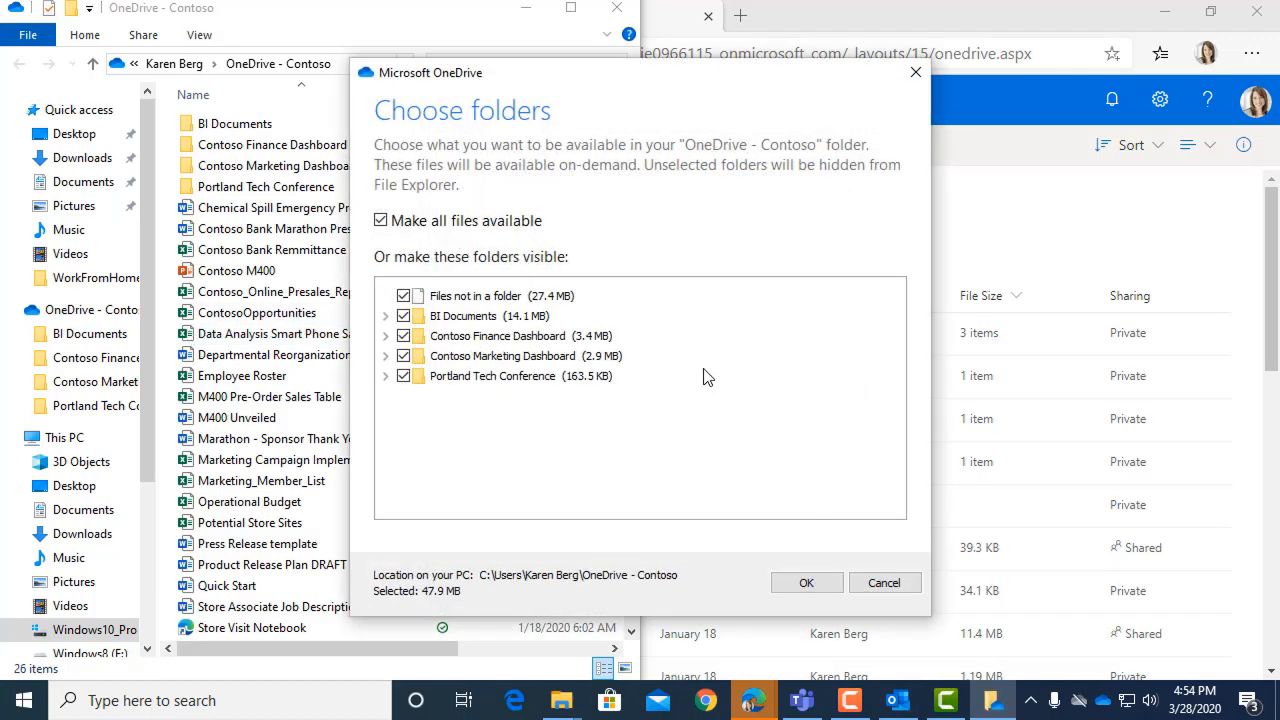
- Hide the Contoso Finance Dashboard, BI Documents and Contoso Marketing Dashboard folders on this PC and apply the folder selection
click(404, 340)
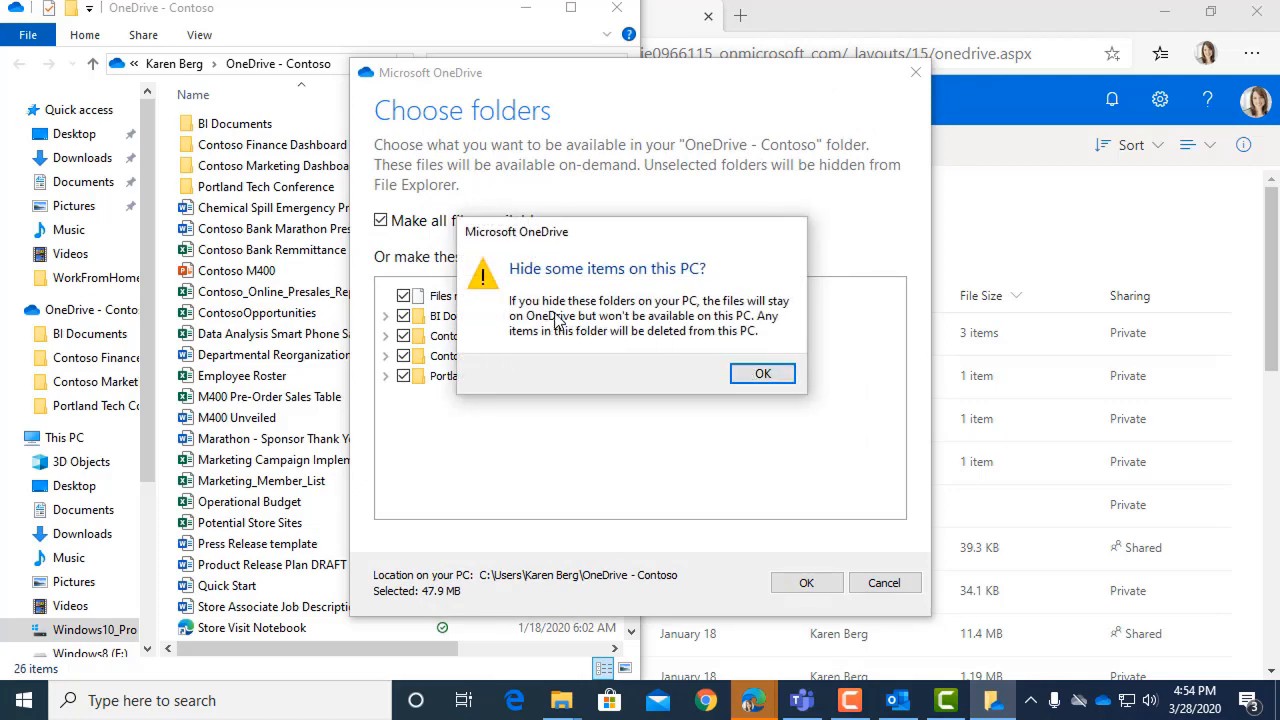
click(772, 380)
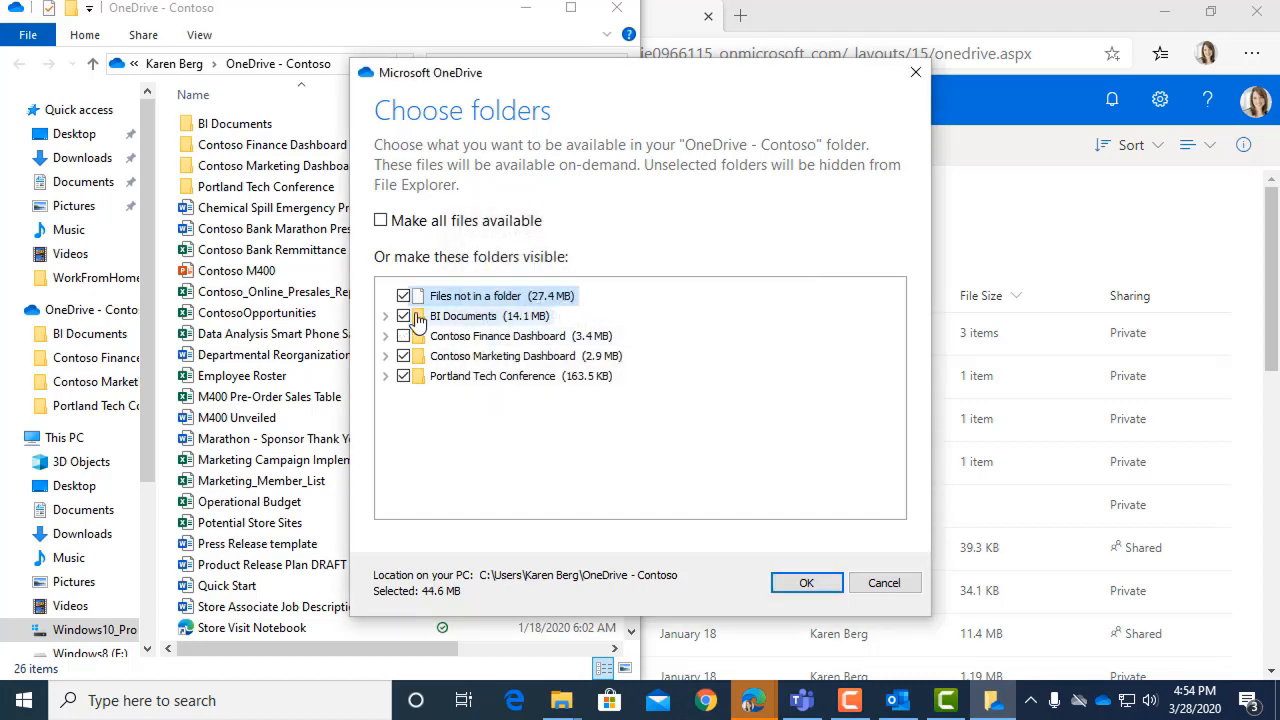
click(406, 317)
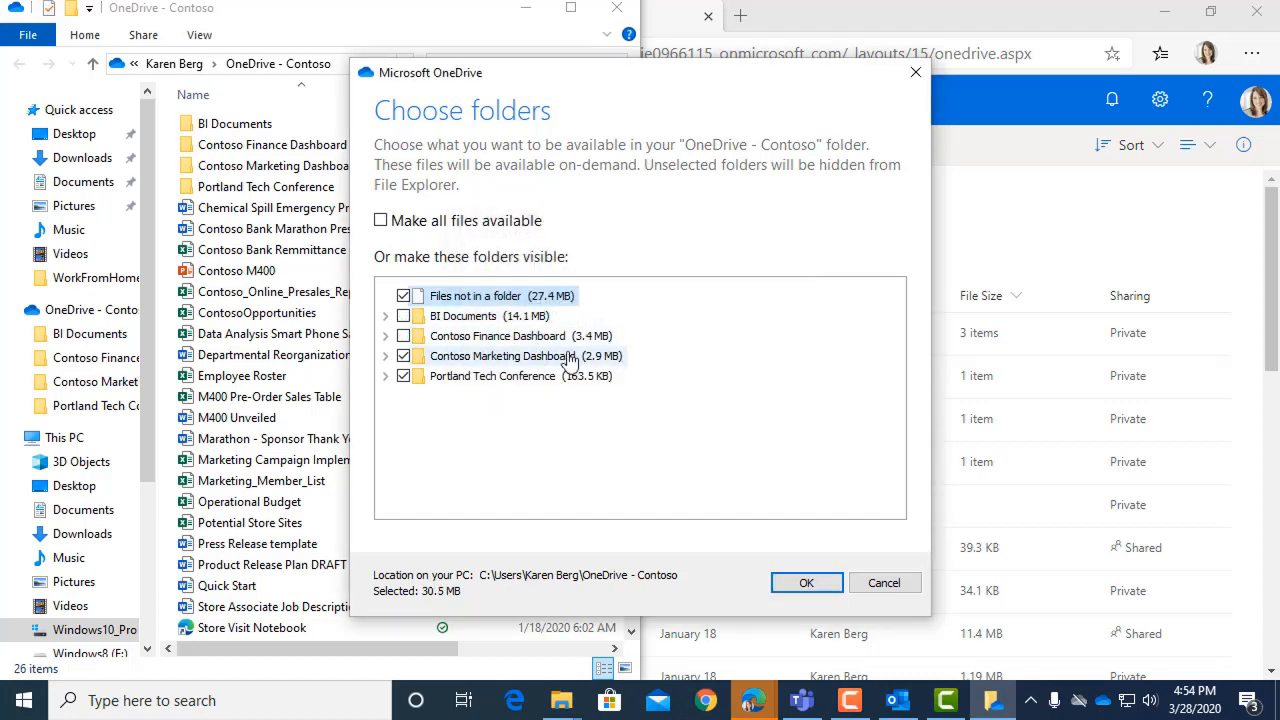
click(403, 356)
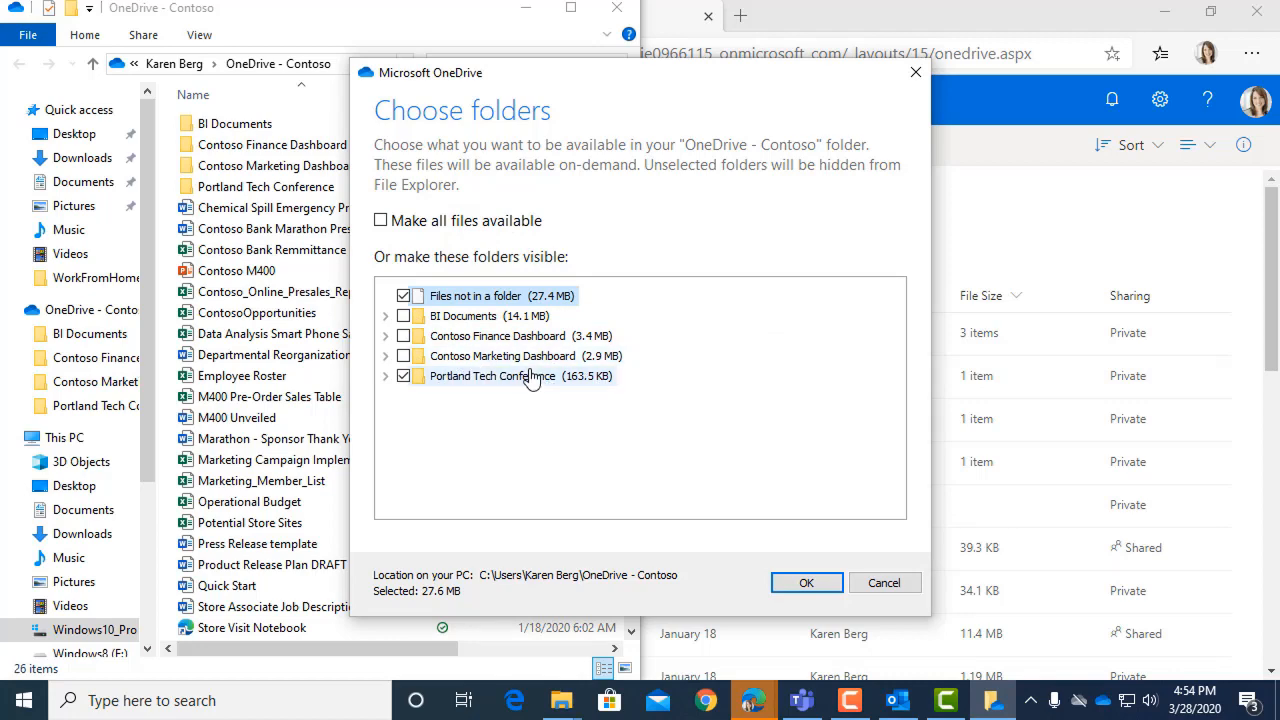
click(806, 582)
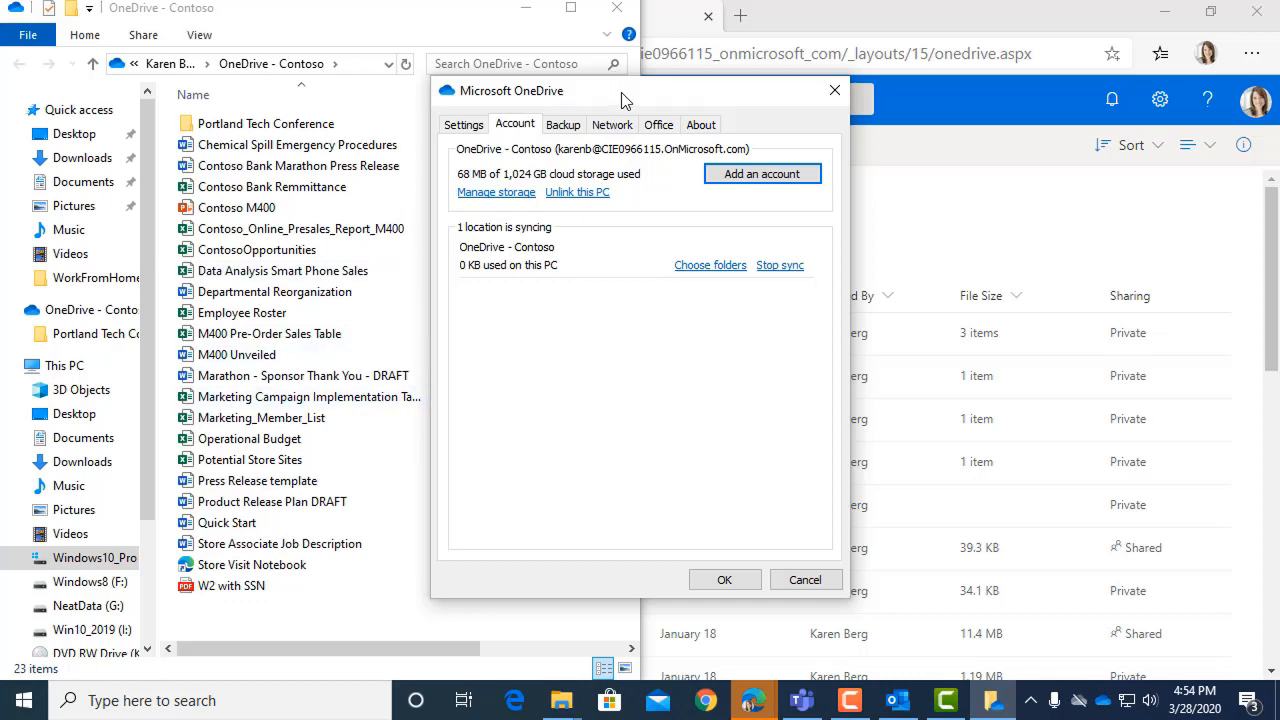
- Move the OneDrive settings dialog clear of the synced file list and review the folder selection without changing it
drag(621, 100, 839, 29)
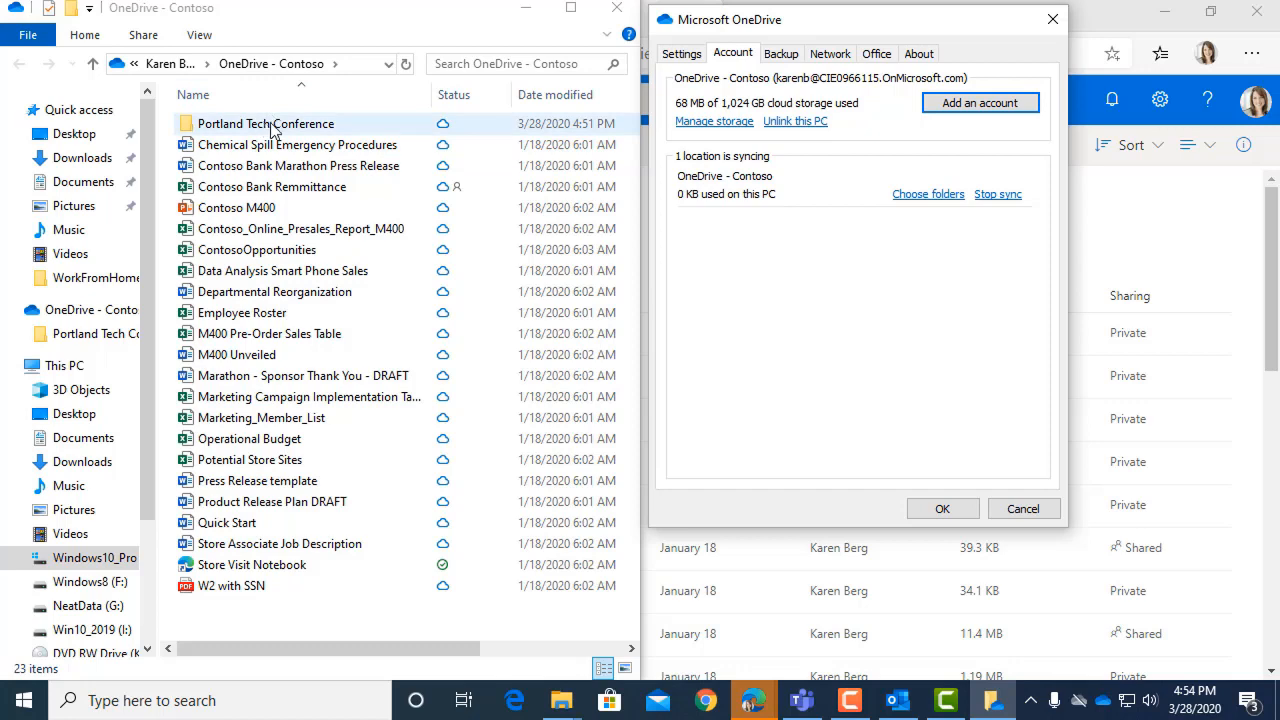
click(927, 196)
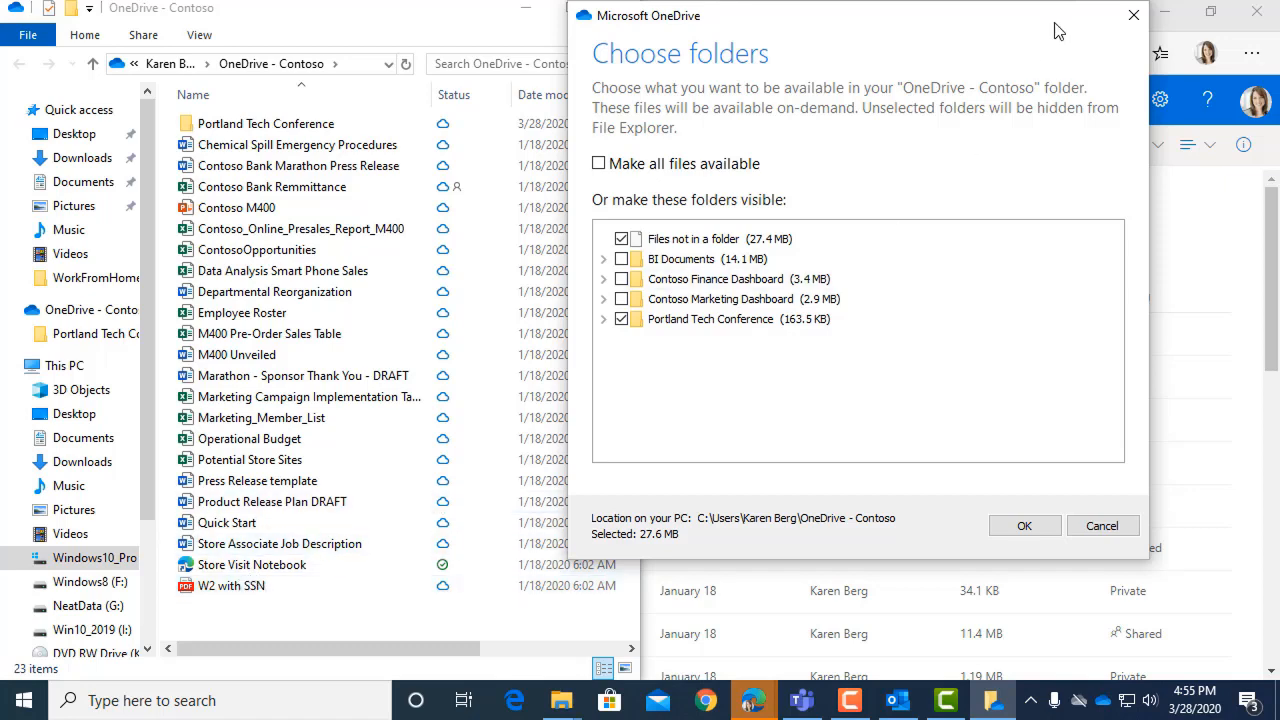
click(1132, 17)
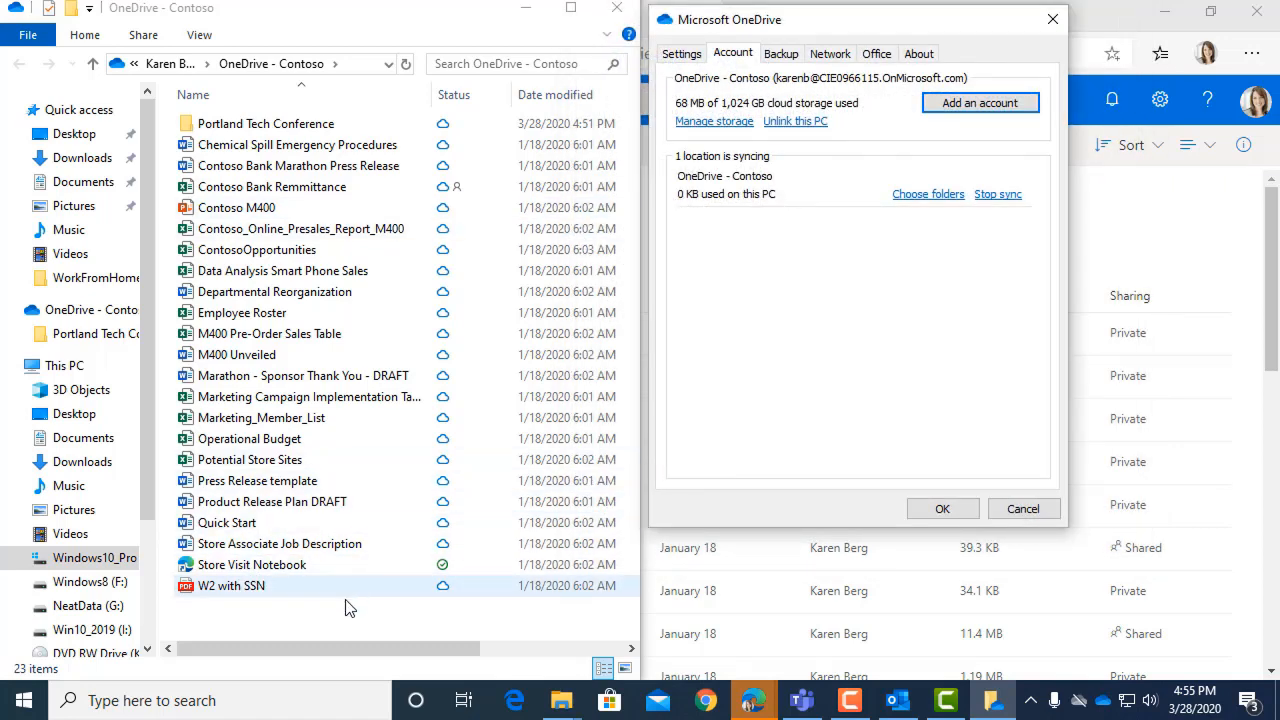
- Maximize the OneDrive - Contoso folder window and create a new folder named M400 Project in it
click(570, 8)
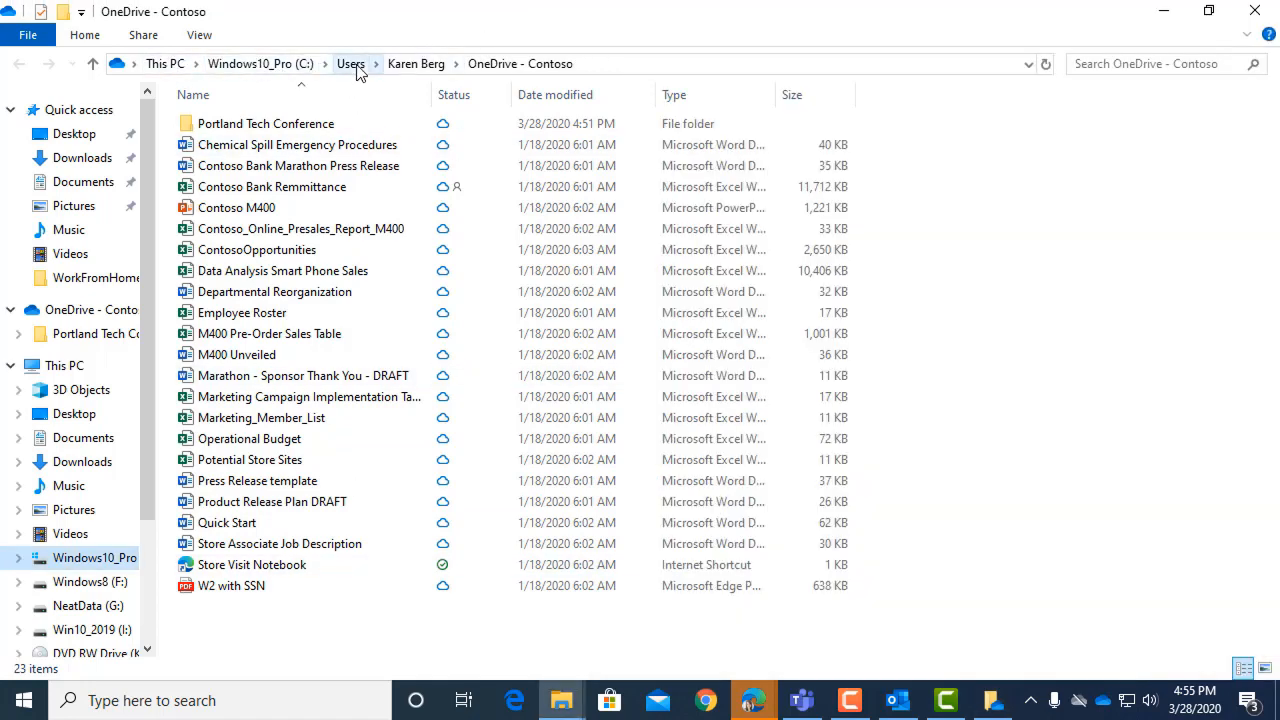
right_click(334, 626)
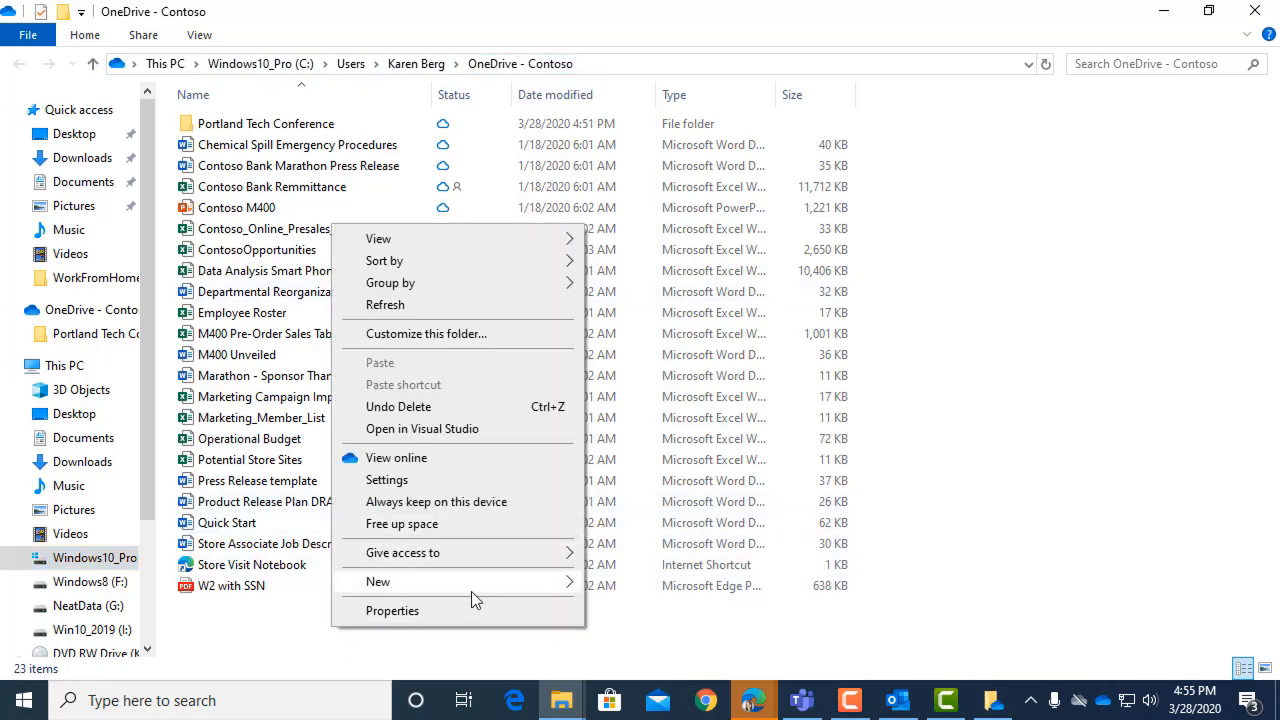
mouse_move(476, 582)
click(630, 287)
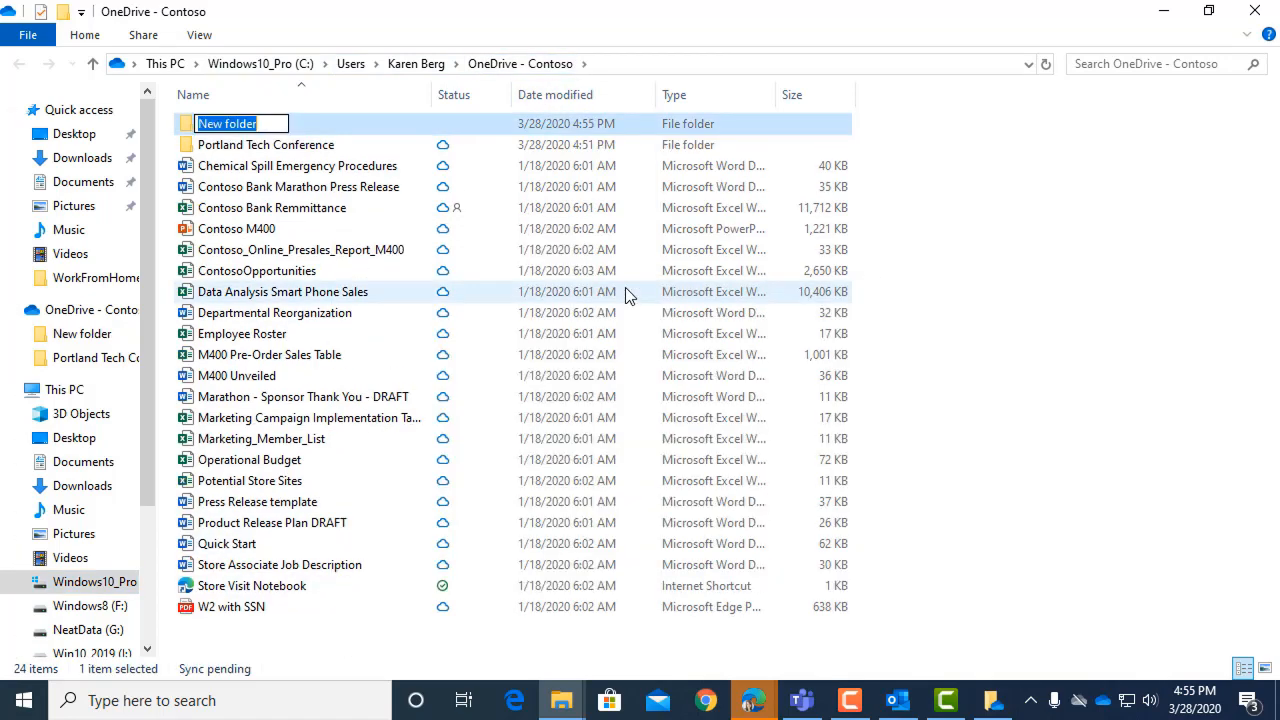
text(M)
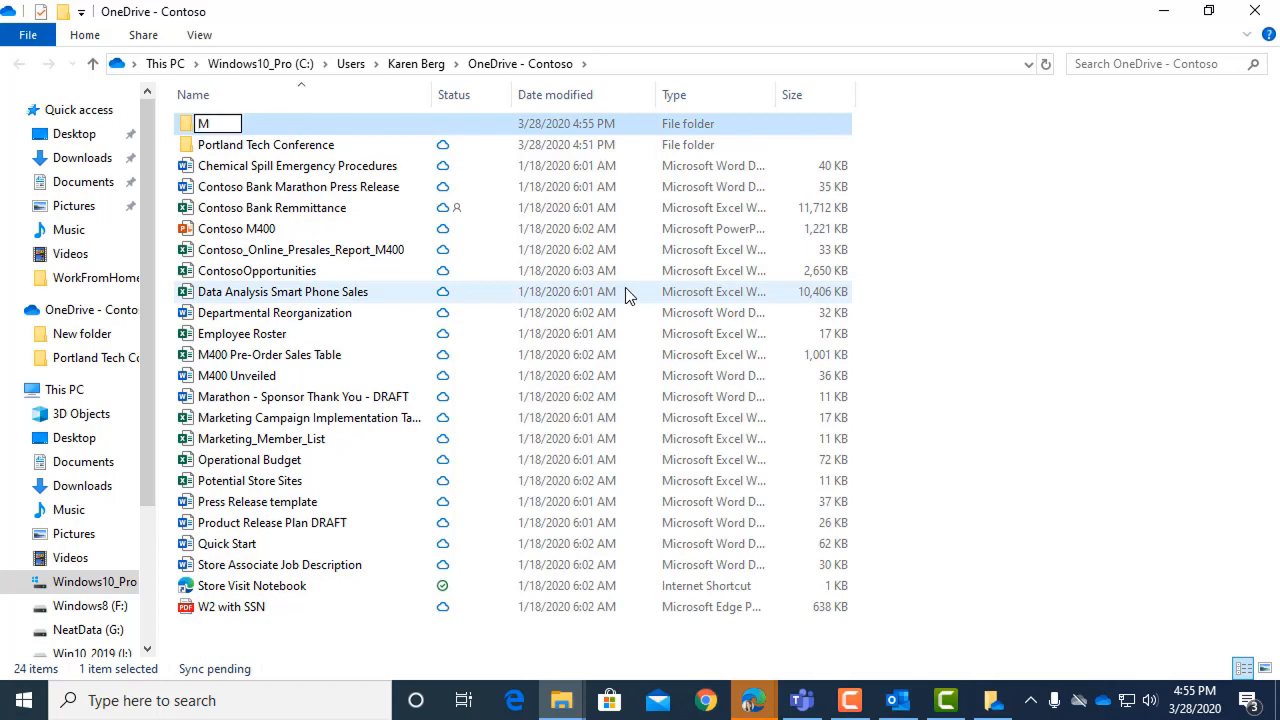
text(400)
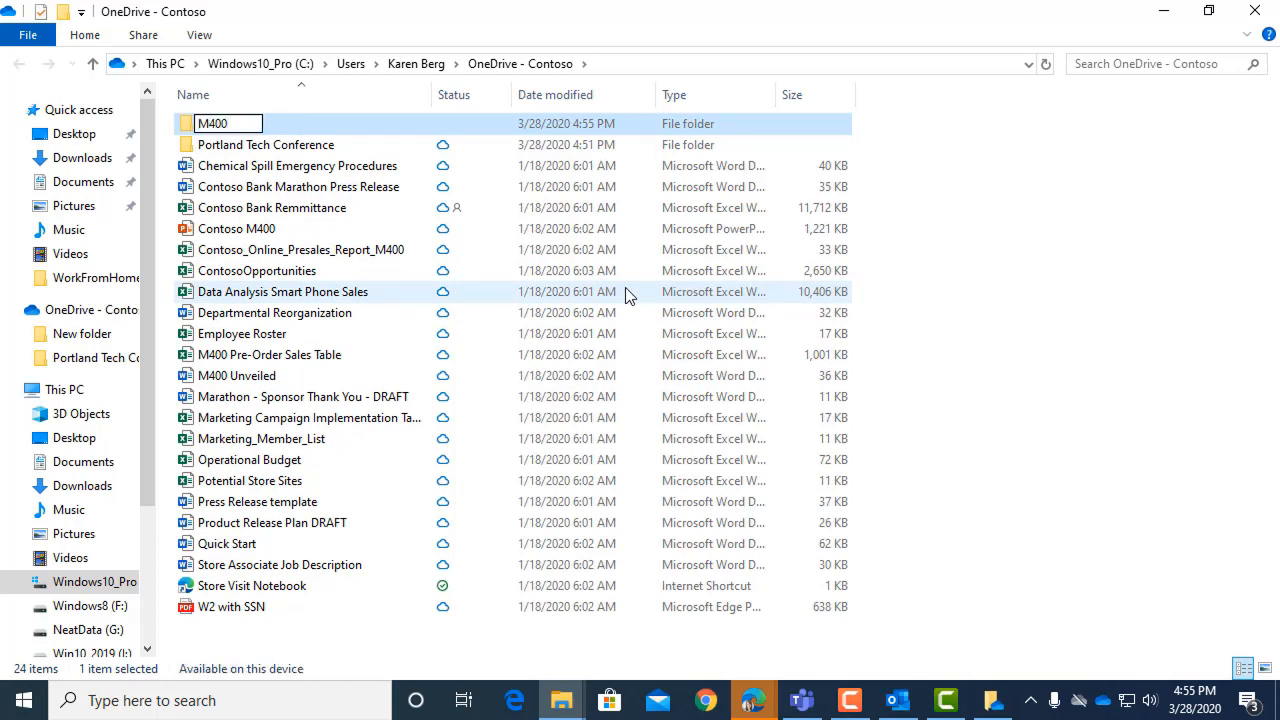
text( Project)
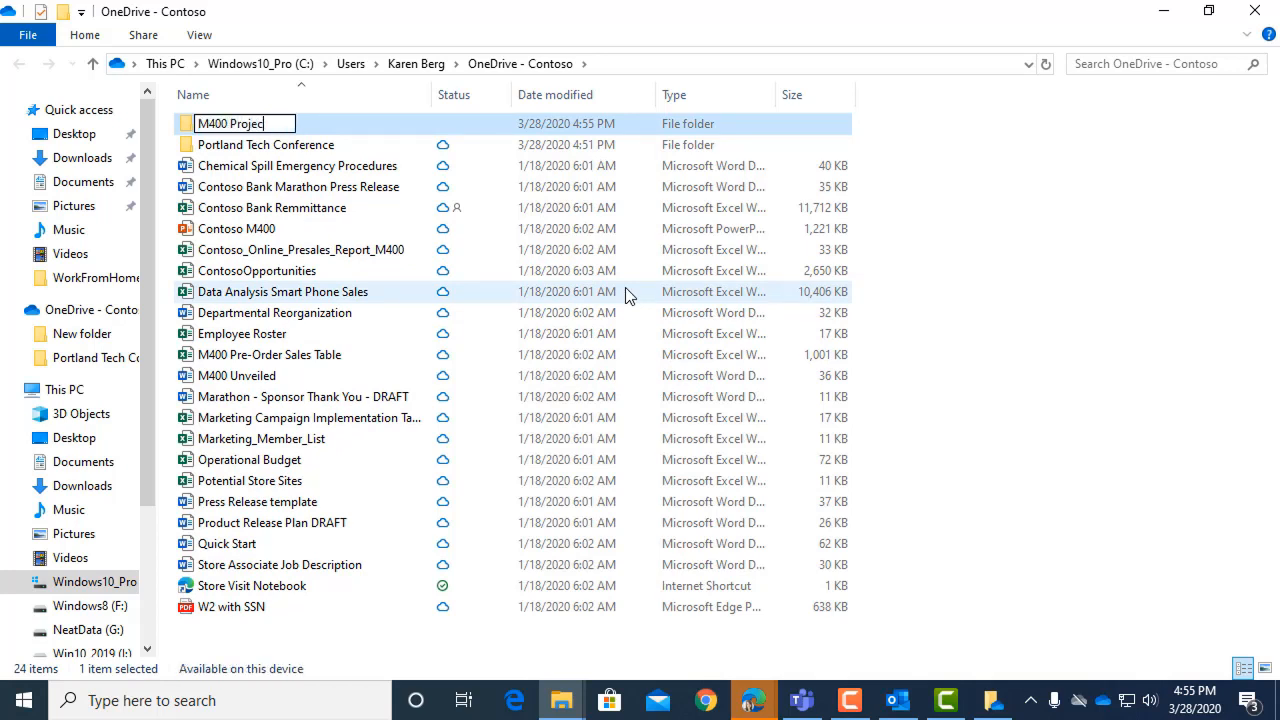
key(Return)
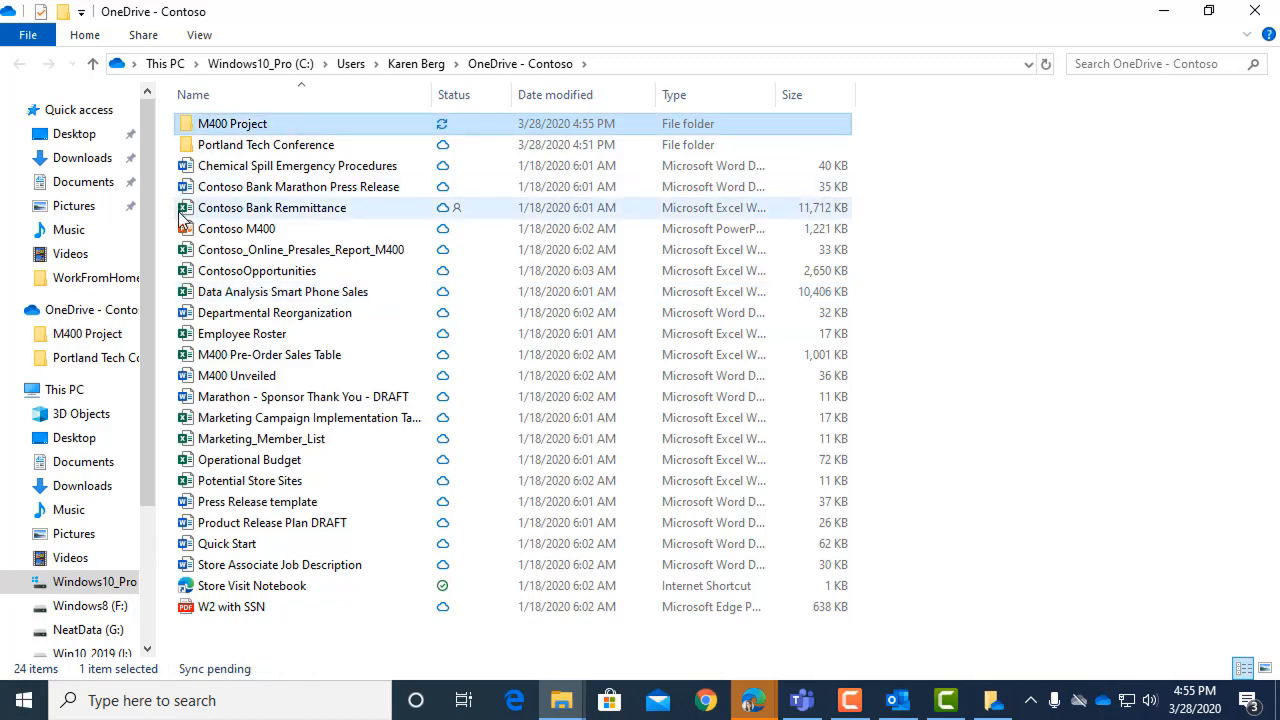
- Move the Contoso M400, M400 Pre-Order Sales Table and M400 Unveiled files into the M400 Project folder
drag(240, 228, 241, 126)
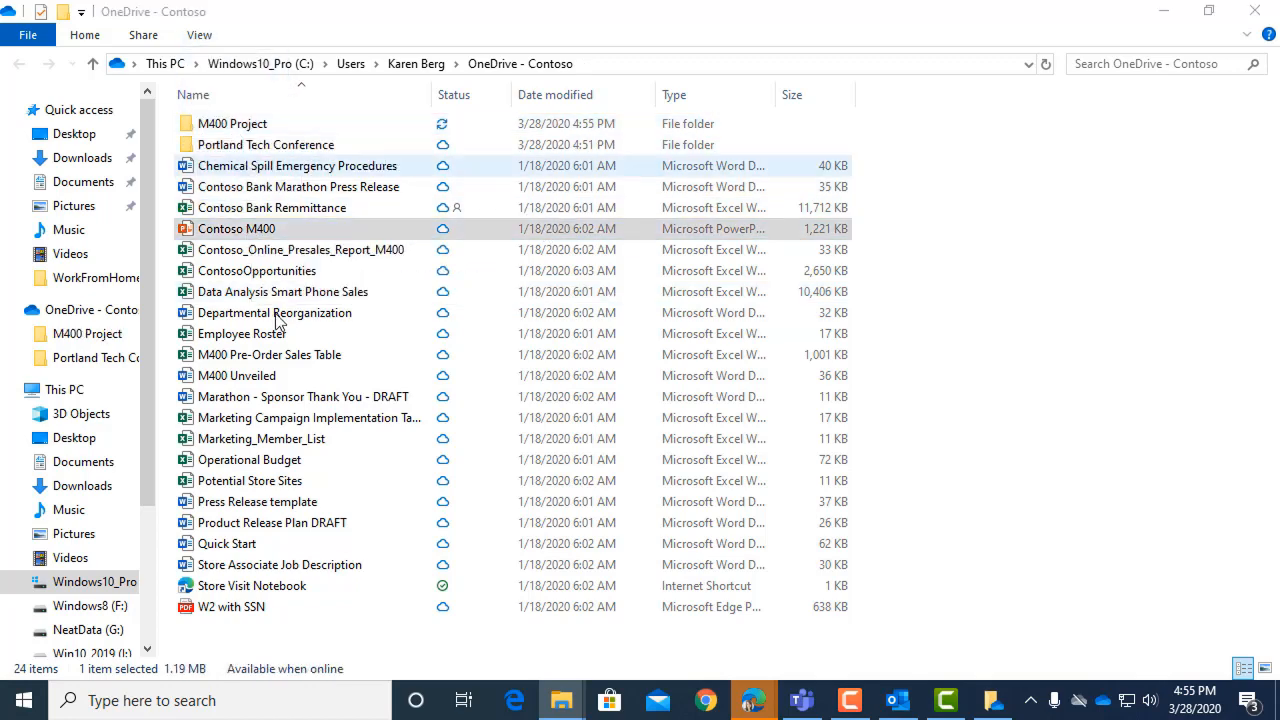
drag(250, 335, 245, 144)
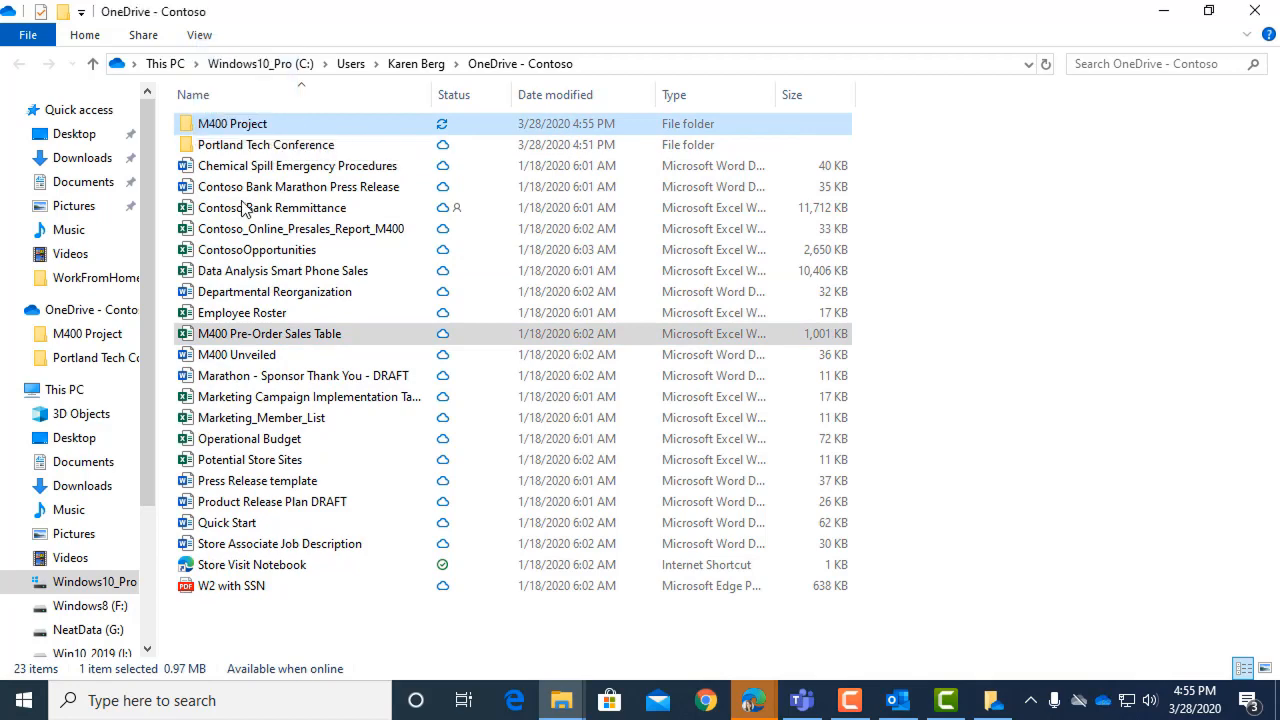
drag(230, 340, 228, 130)
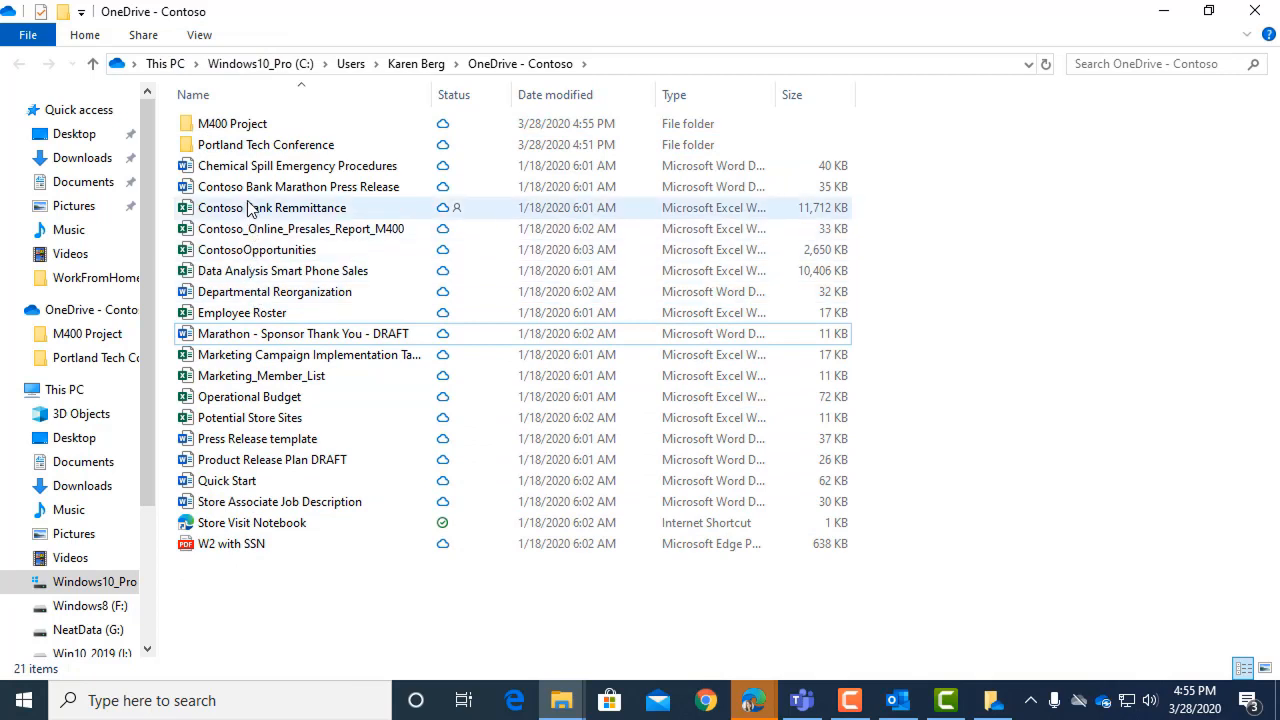
- Check the files inside the M400 Project folder, return to OneDrive - Contoso, and view the online file list in the browser
double_click(218, 123)
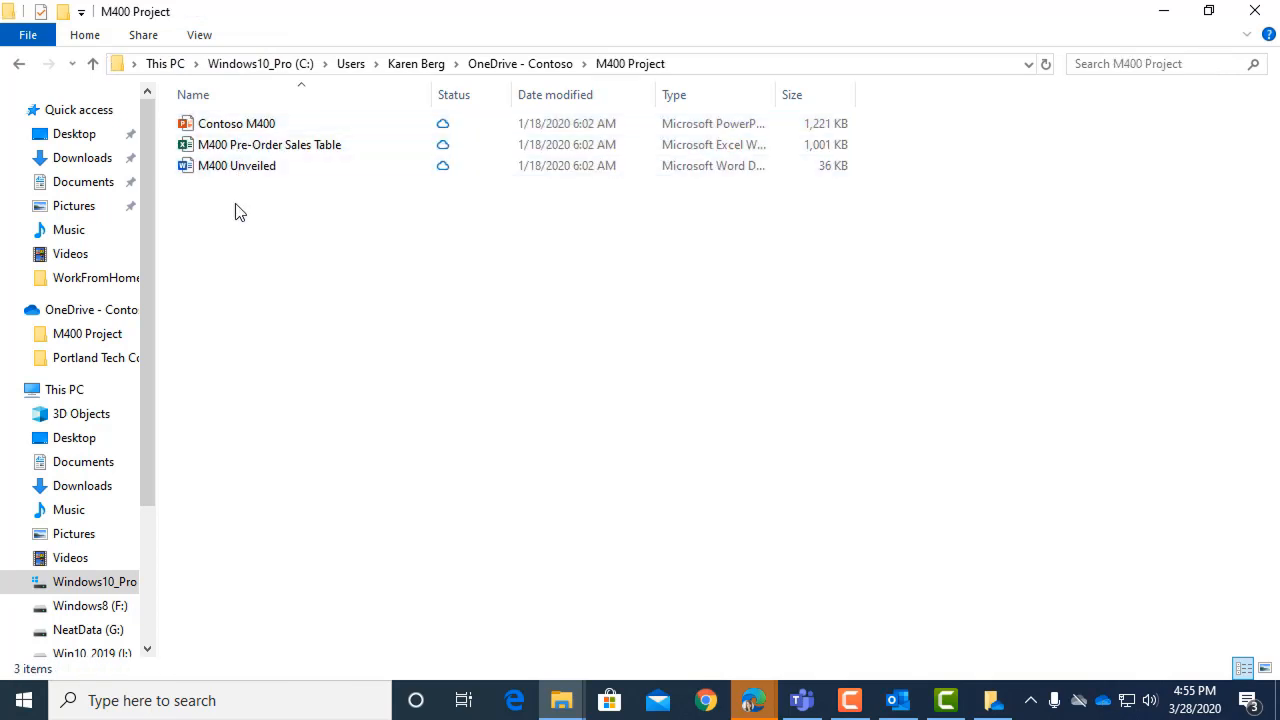
click(527, 63)
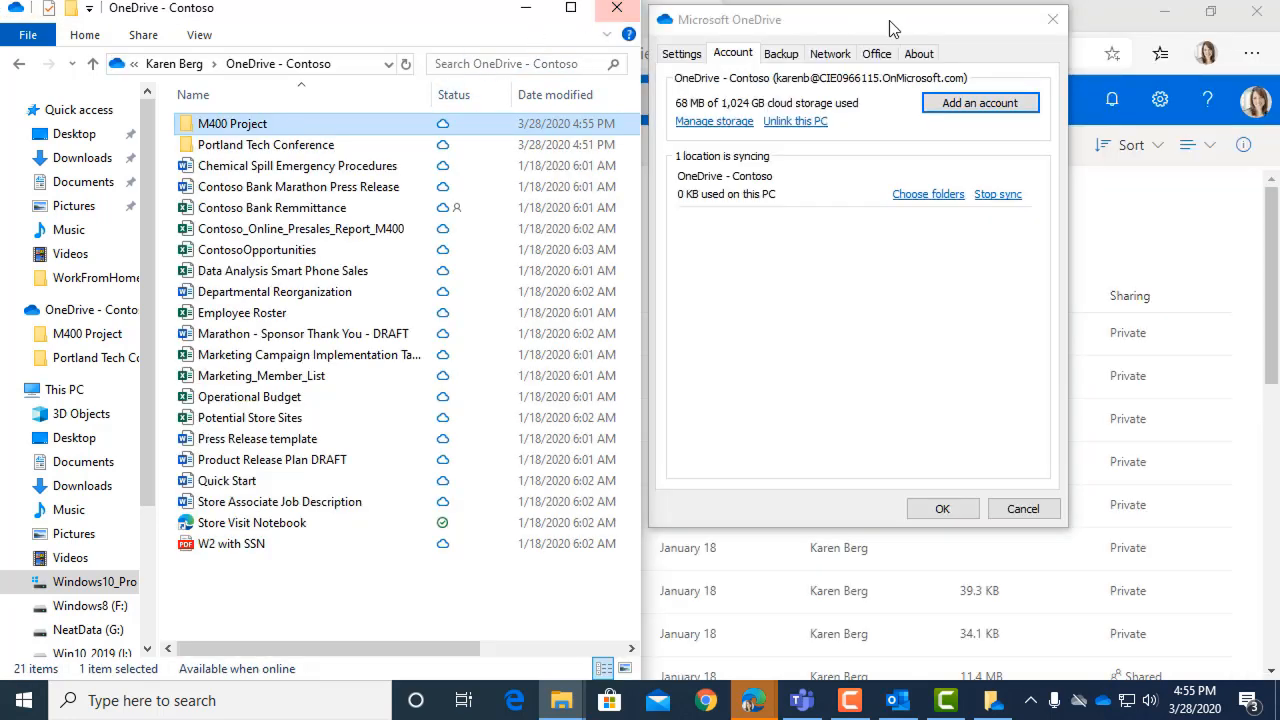
drag(1000, 25, 568, 614)
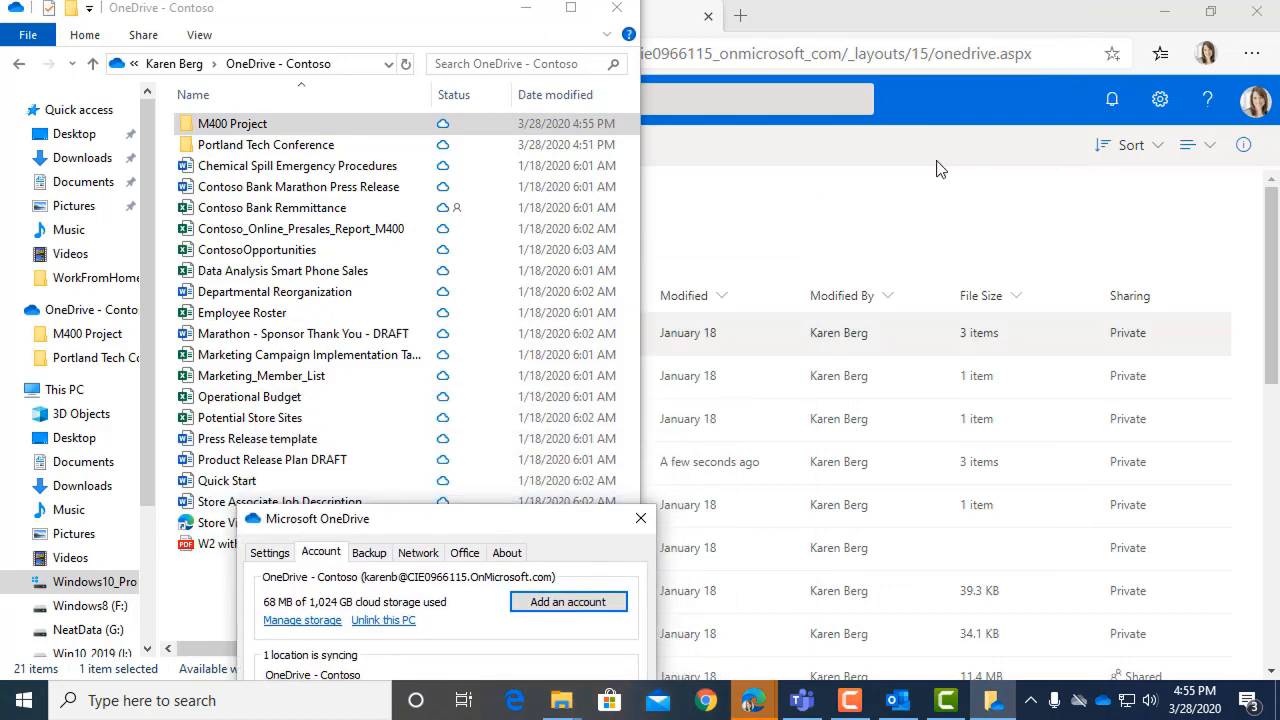
click(990, 20)
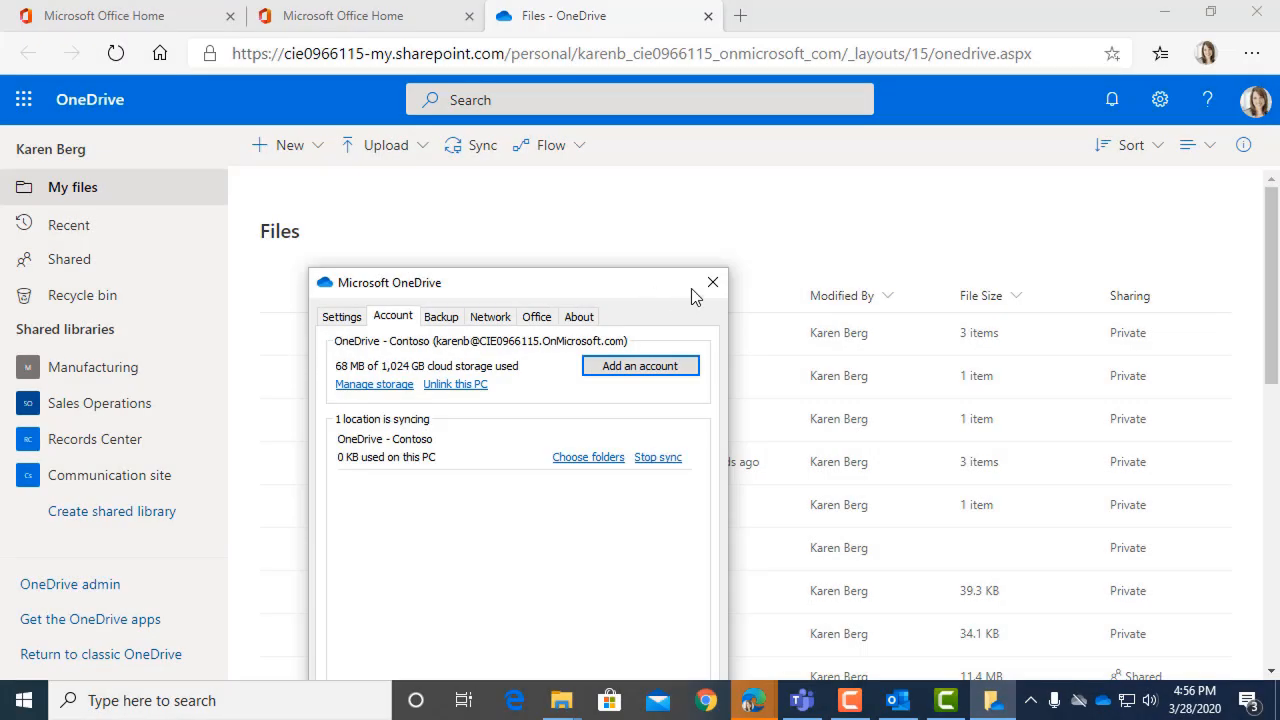
- Delete the Portland Tech Conference folder from the synced OneDrive - Contoso folder in File Explorer and confirm its removal
click(563, 706)
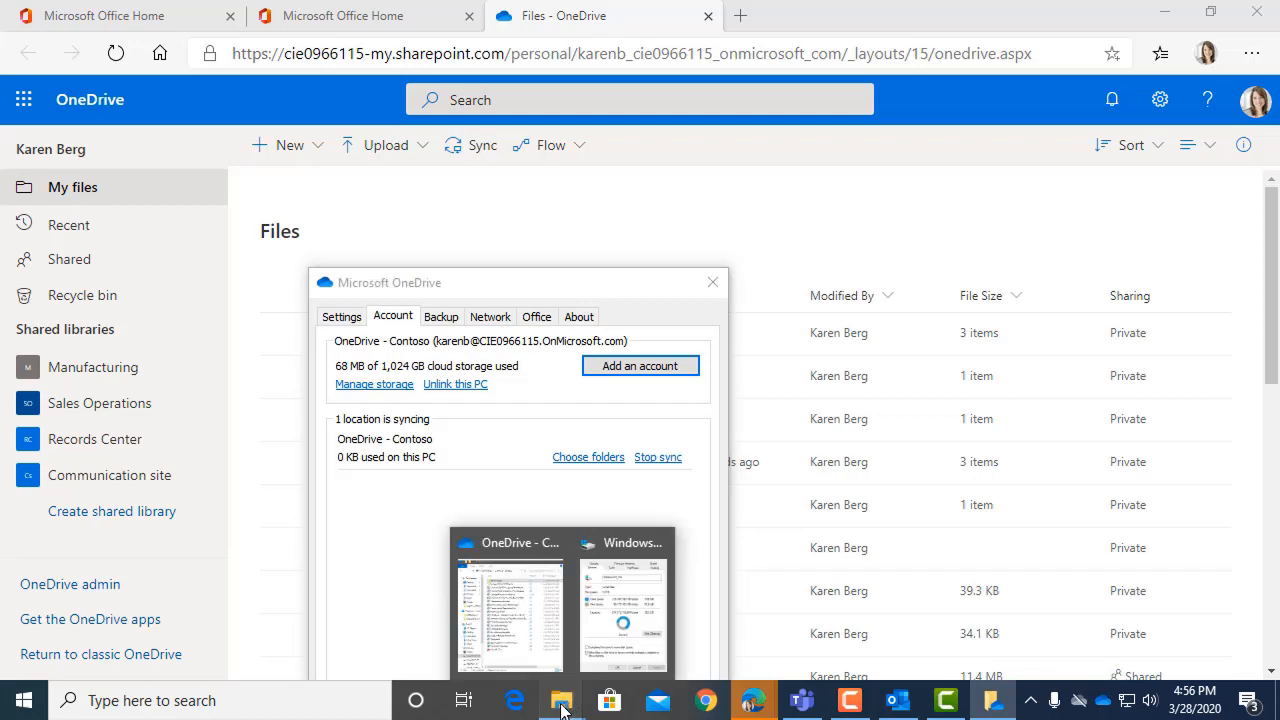
click(515, 620)
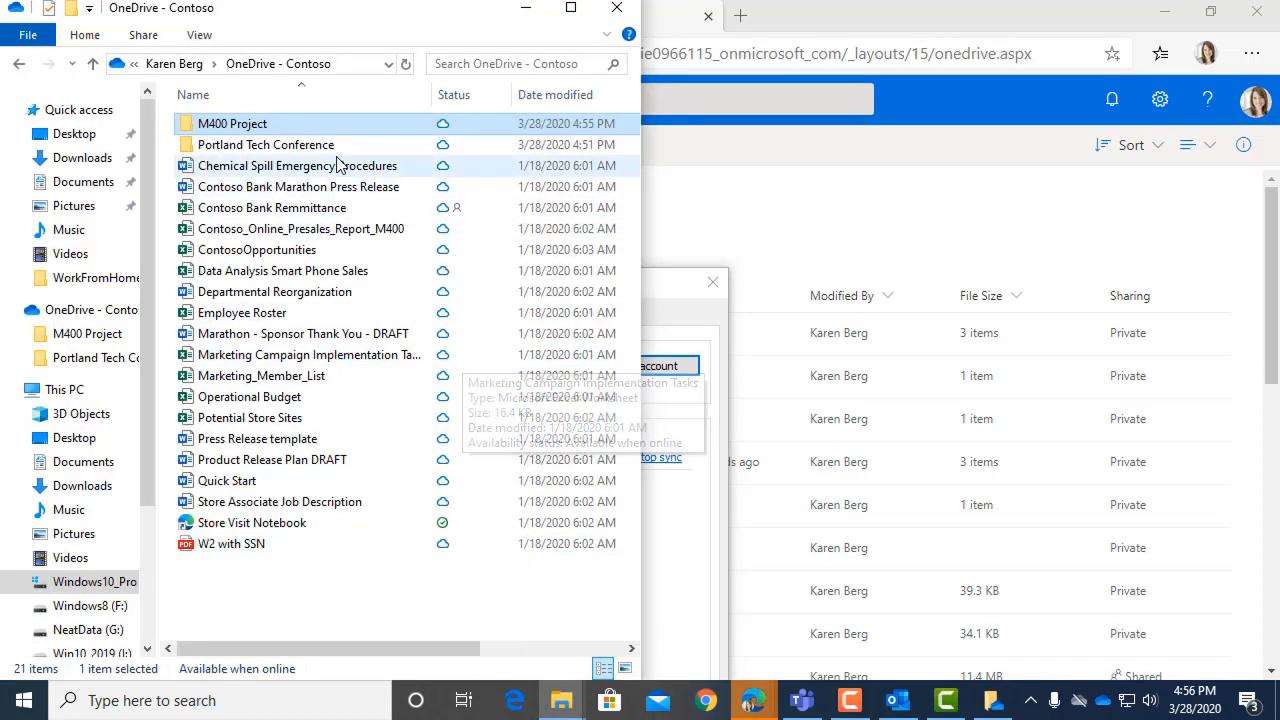
right_click(276, 144)
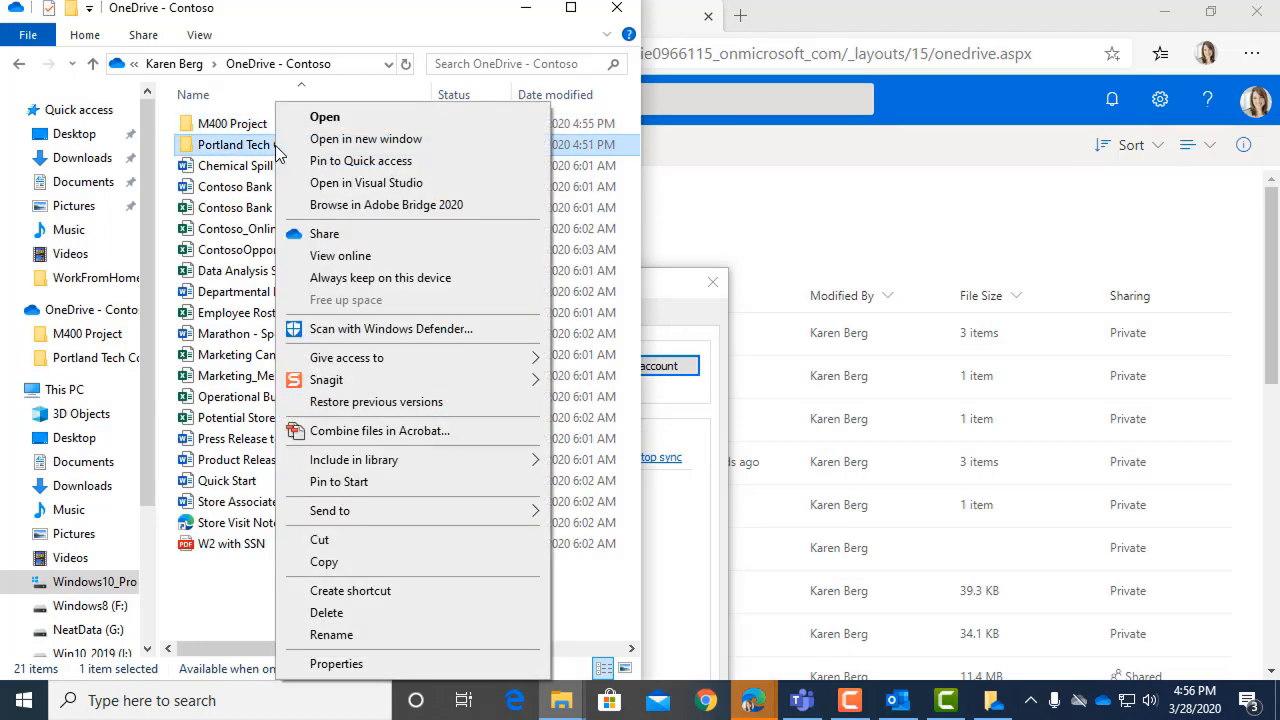
click(327, 612)
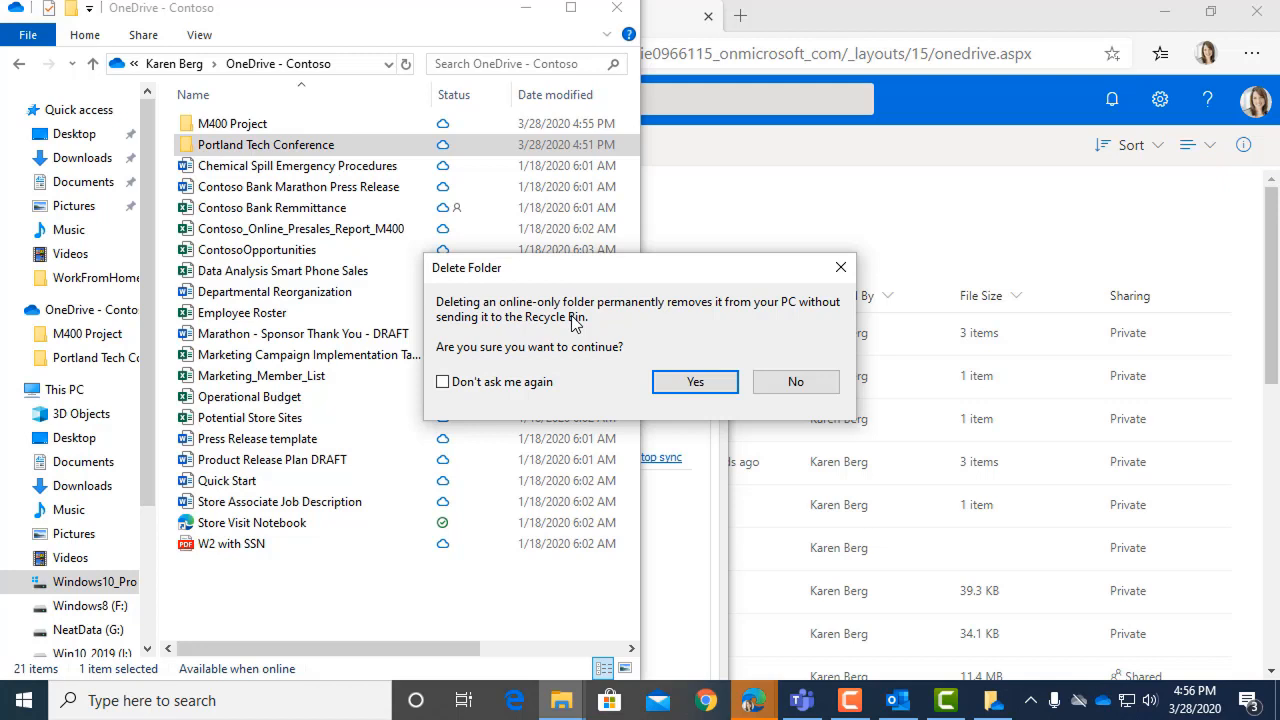
click(692, 383)
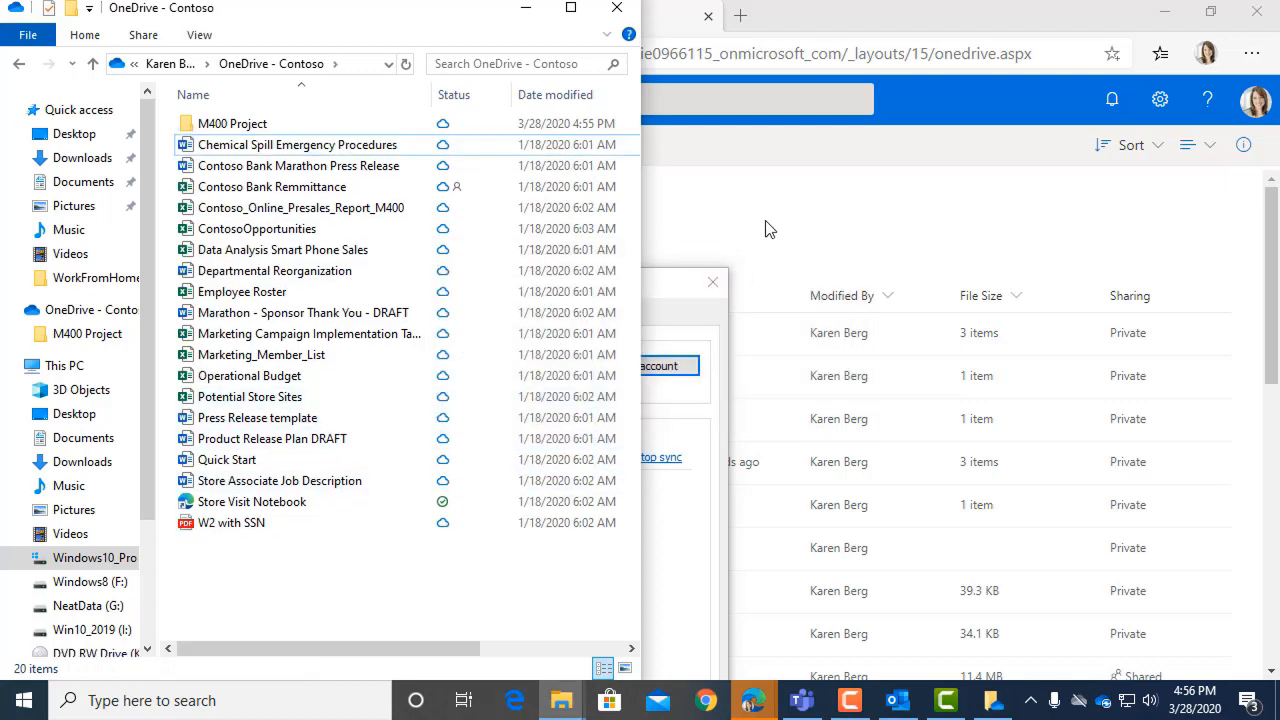
- Refresh the online file list in the browser and restore the Portland Tech Conference folder from the OneDrive recycle bin
click(765, 229)
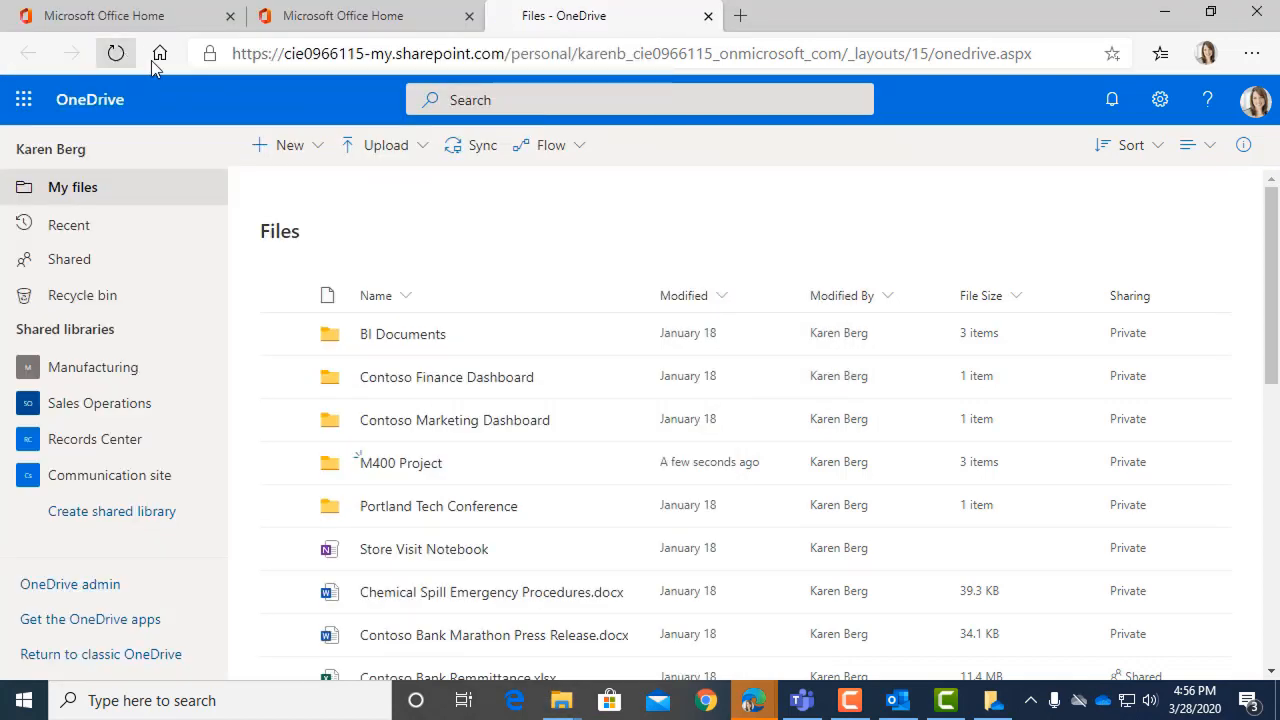
click(116, 53)
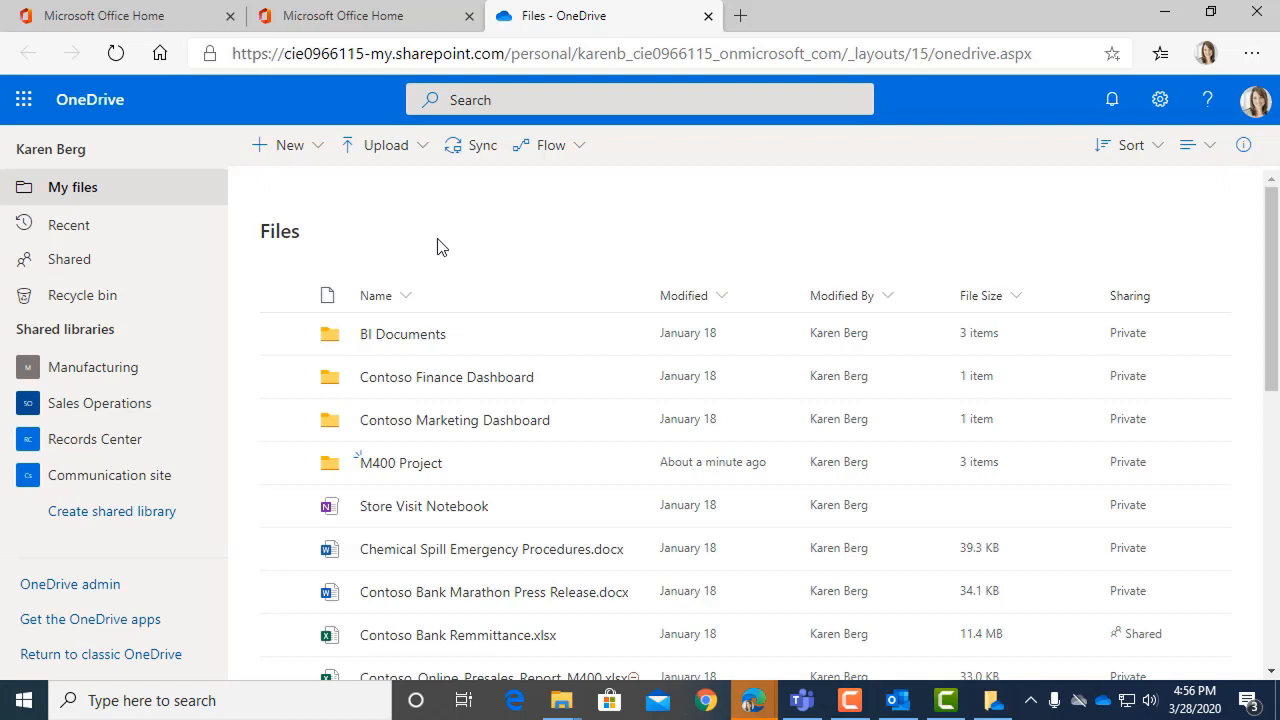
click(95, 297)
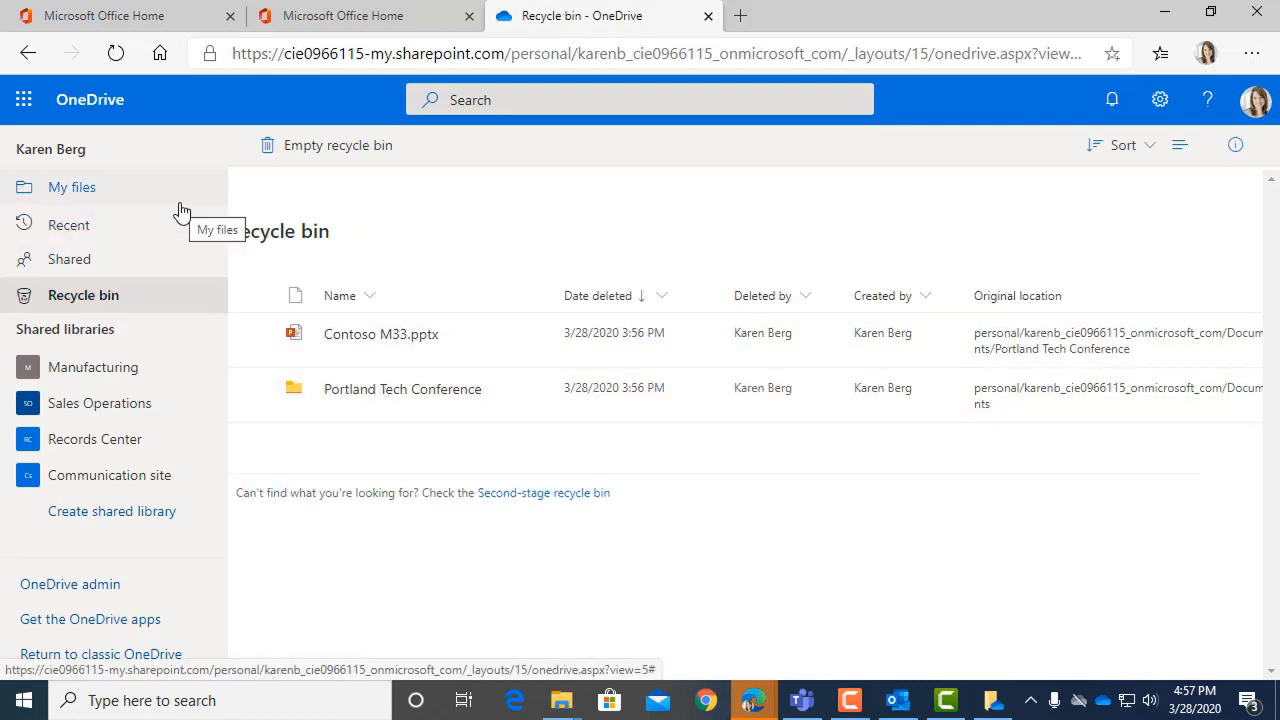
click(252, 390)
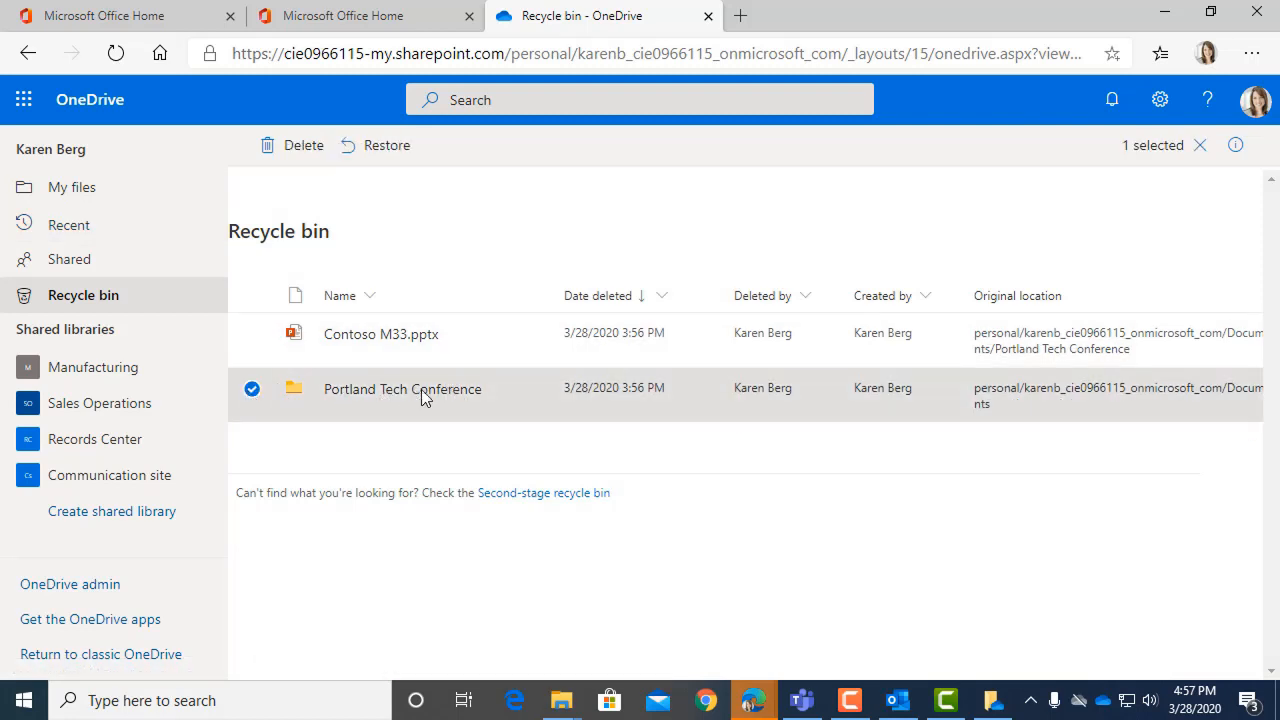
click(390, 148)
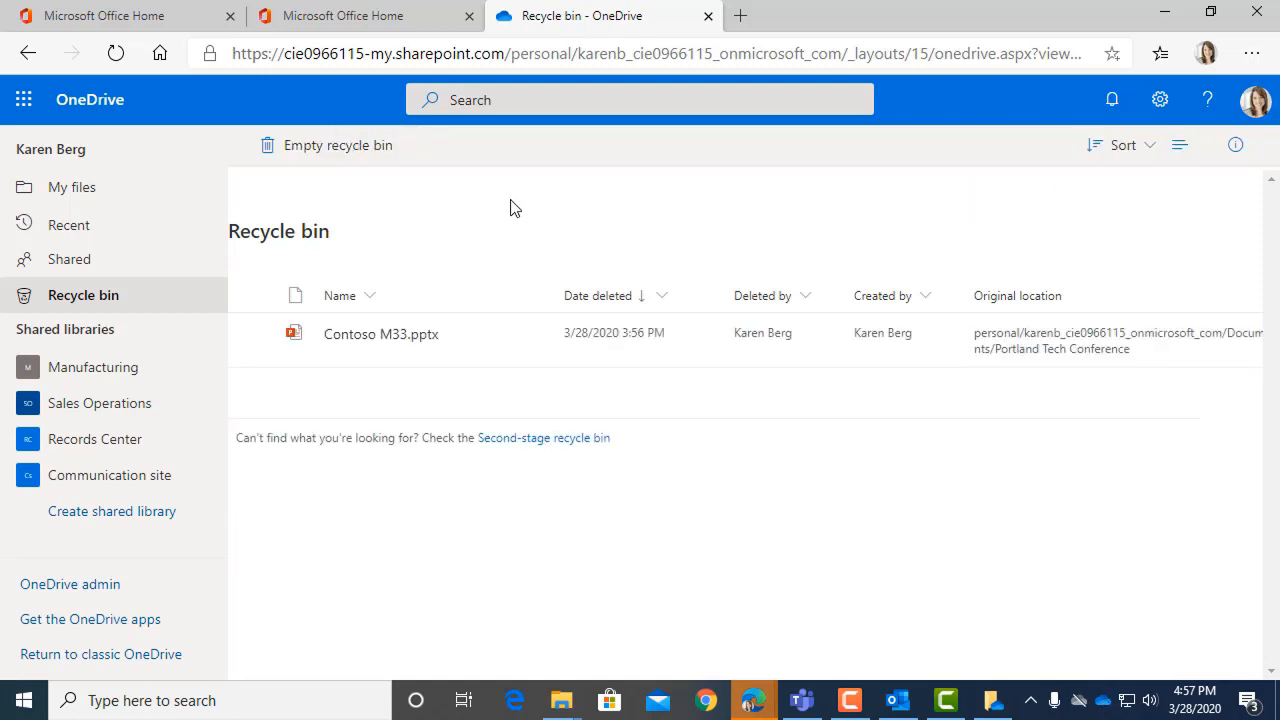
- Hide the M400 Project folder from File Explorer through the OneDrive folder selection and close the sync settings
click(993, 700)
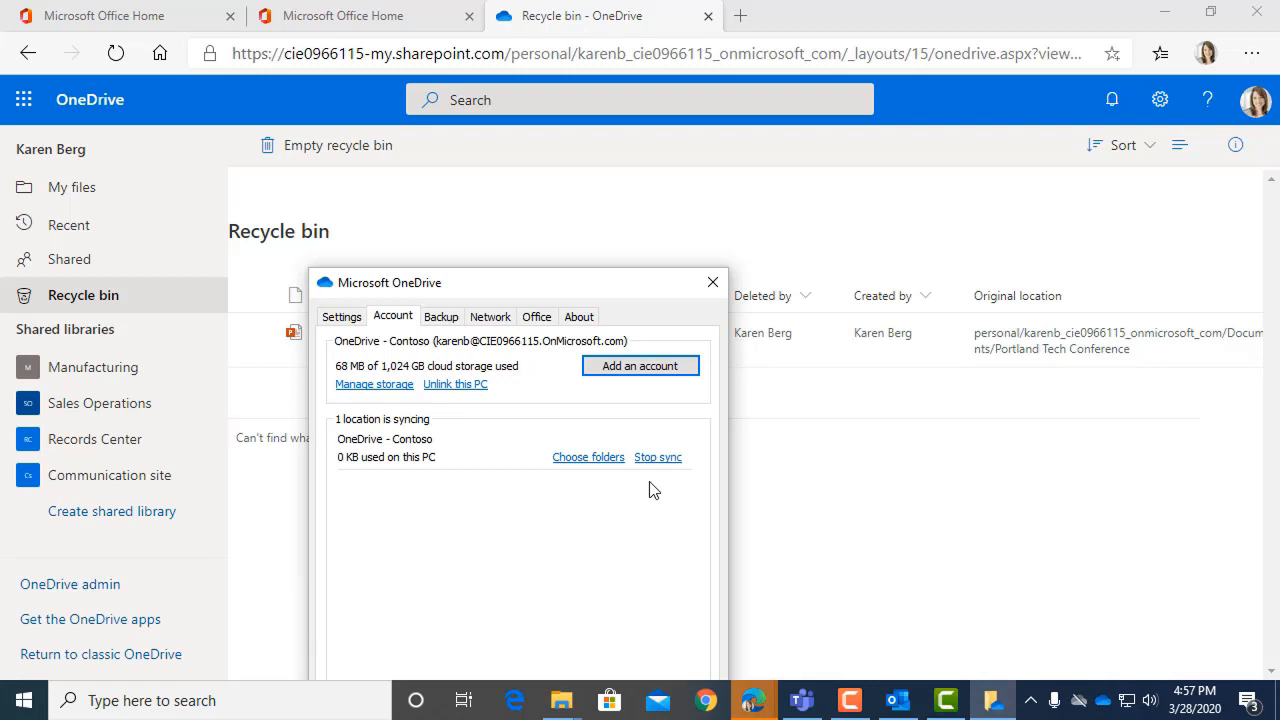
click(576, 458)
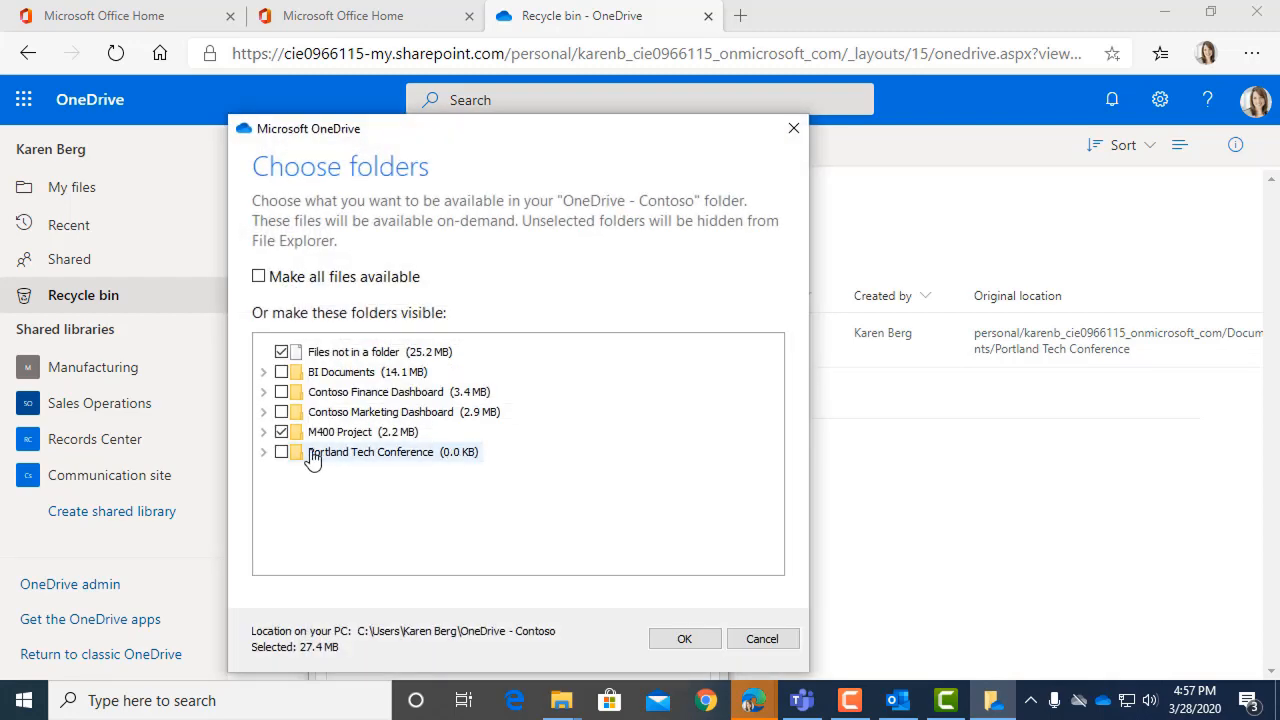
click(281, 432)
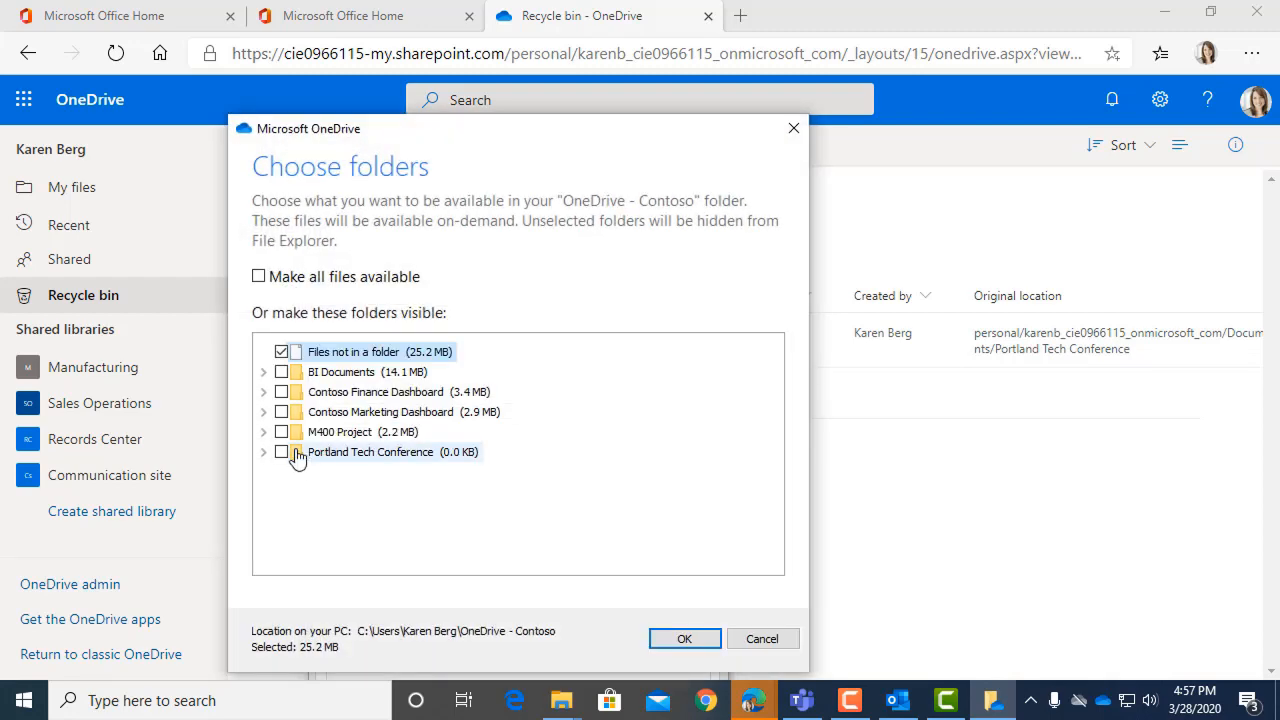
click(686, 642)
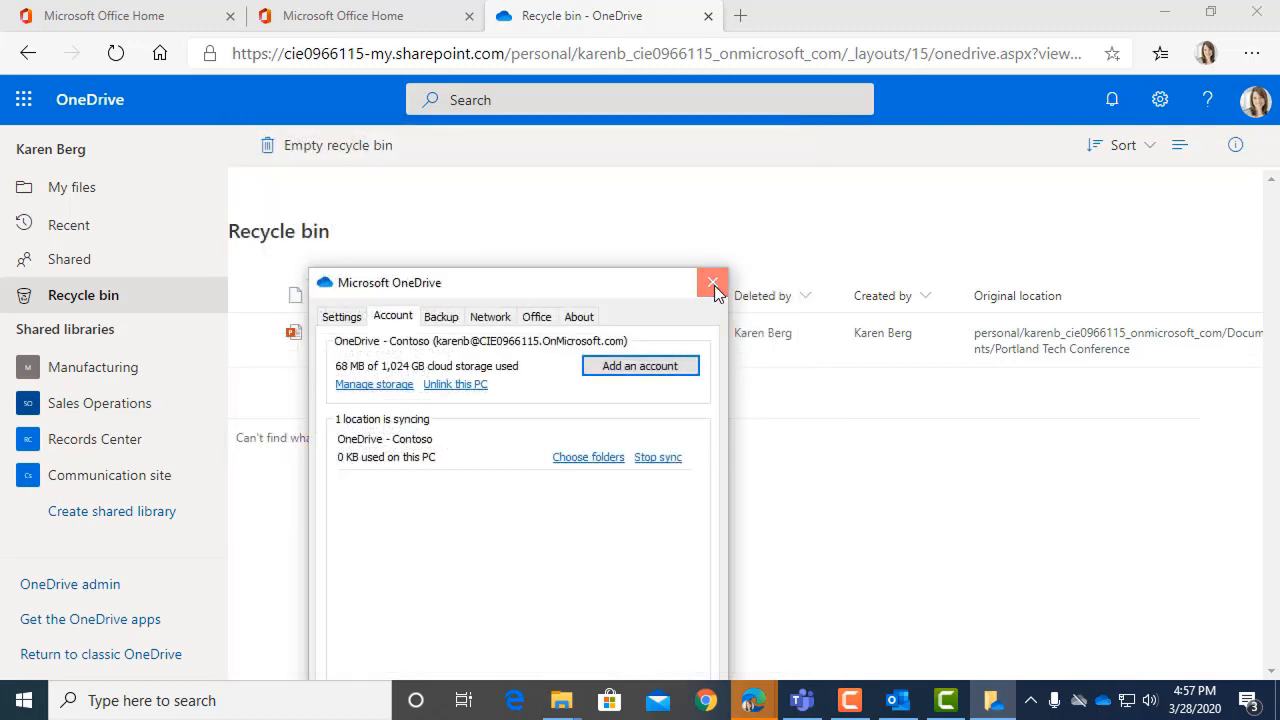
click(713, 284)
- Create a new Word document named Proposal in the OneDrive - Contoso folder in File Explorer
mouse_move(561, 700)
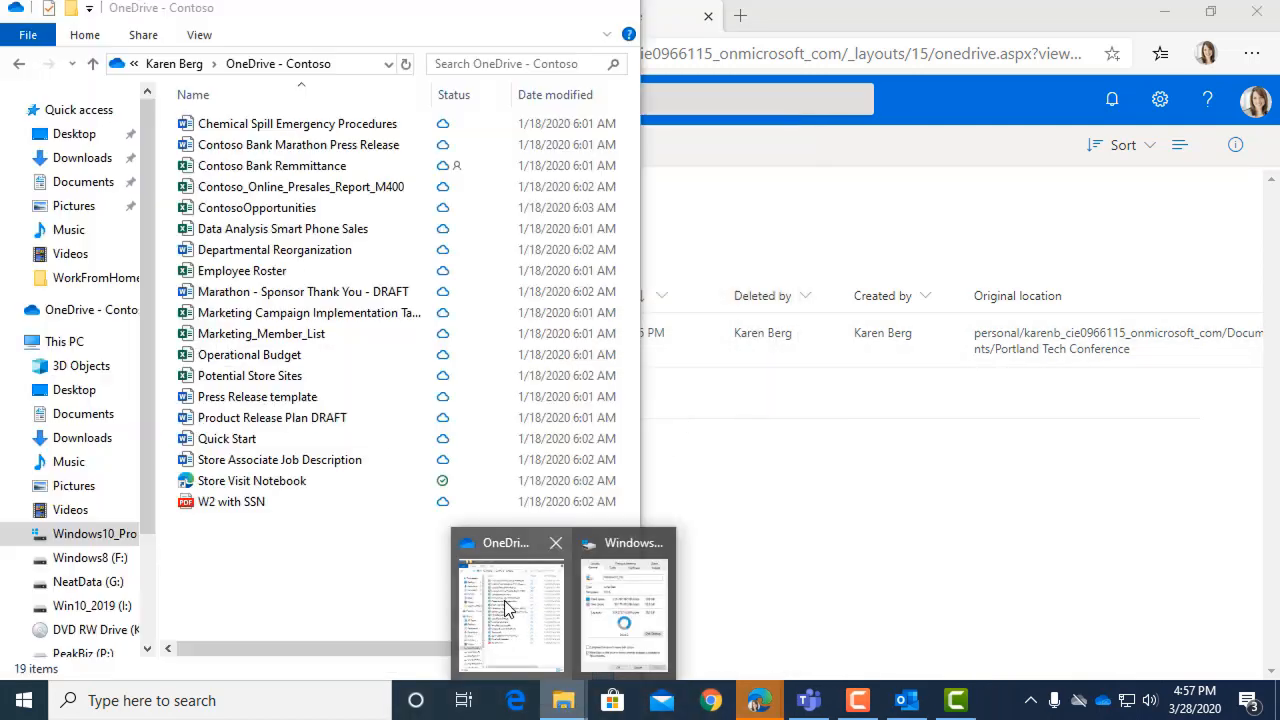
click(506, 610)
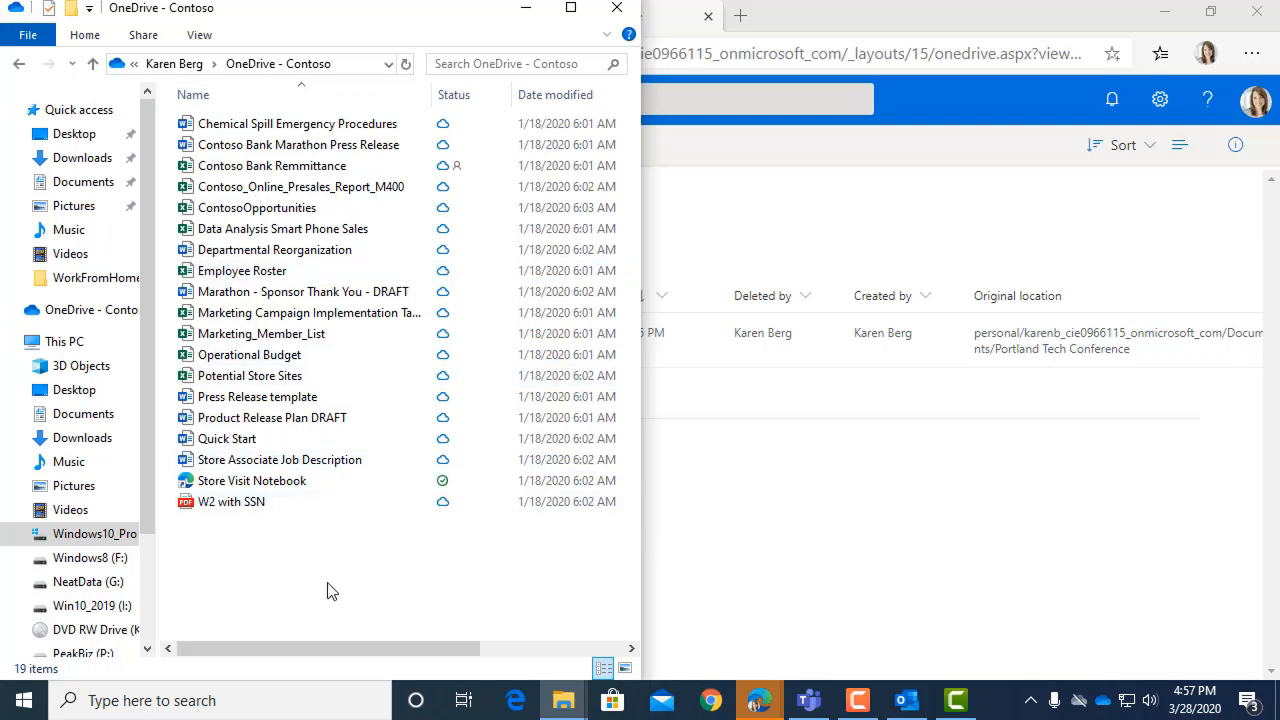
right_click(267, 567)
mouse_move(307, 525)
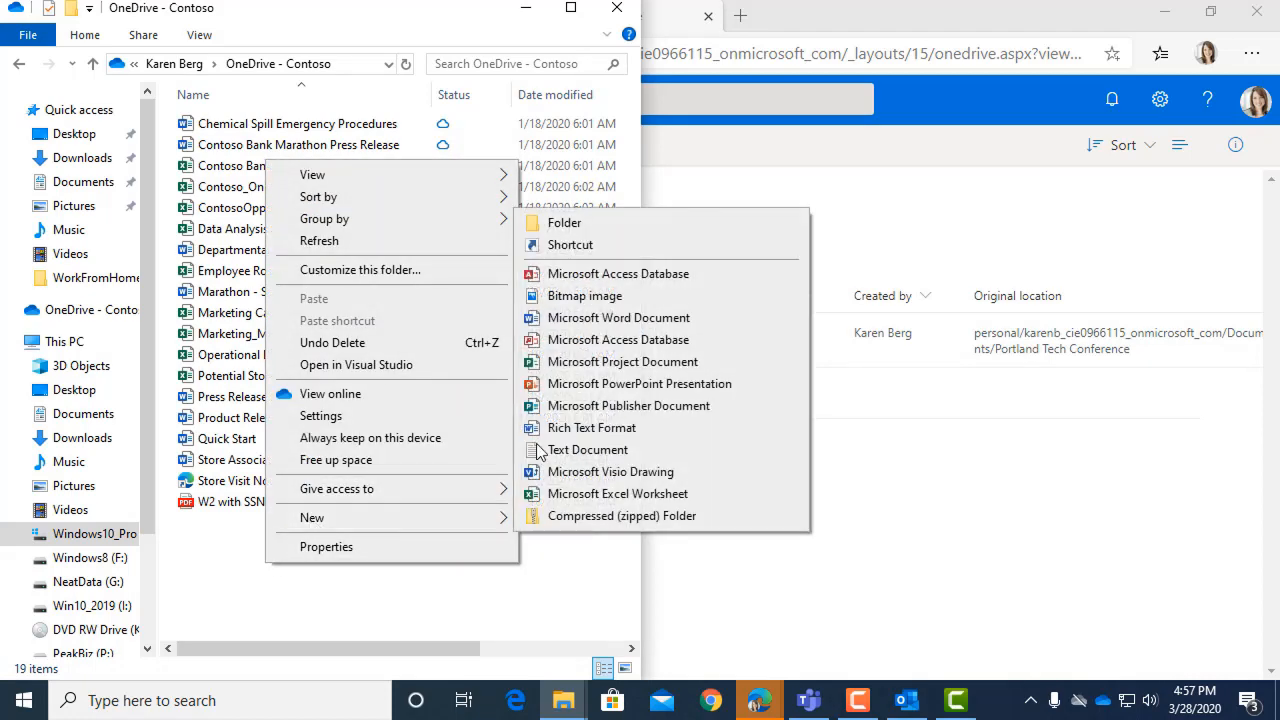
click(582, 322)
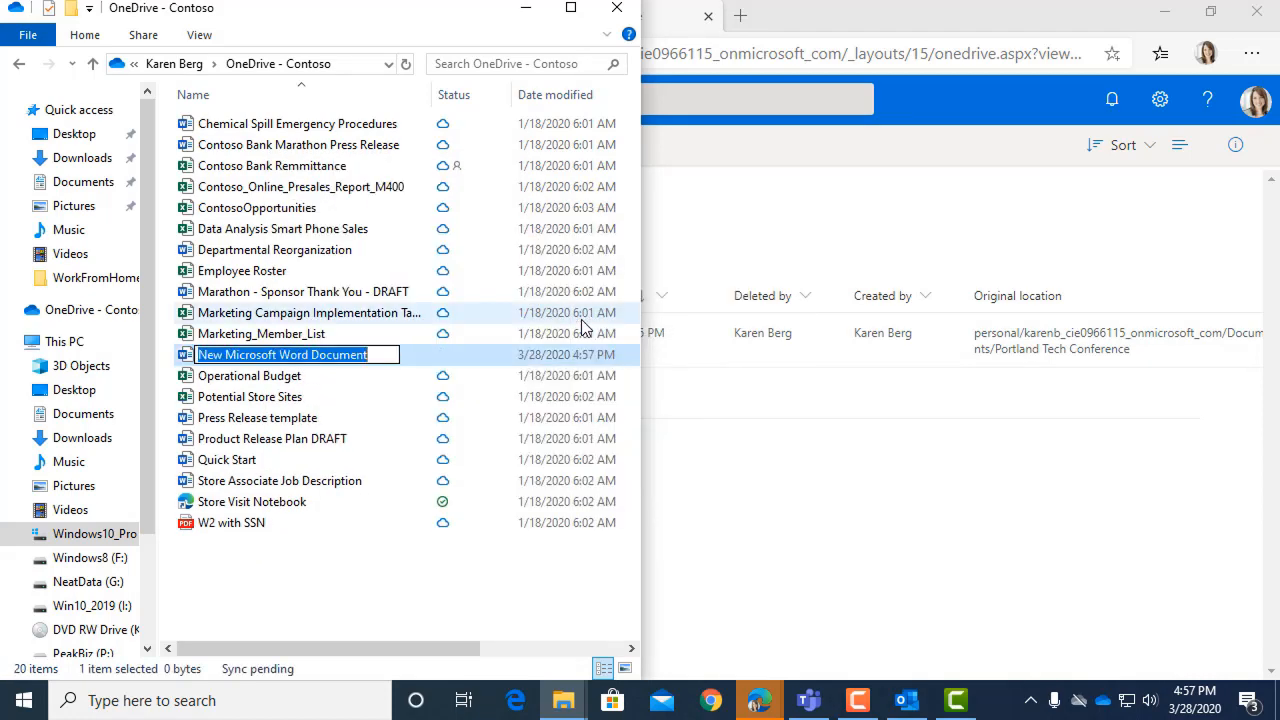
text(Proposal)
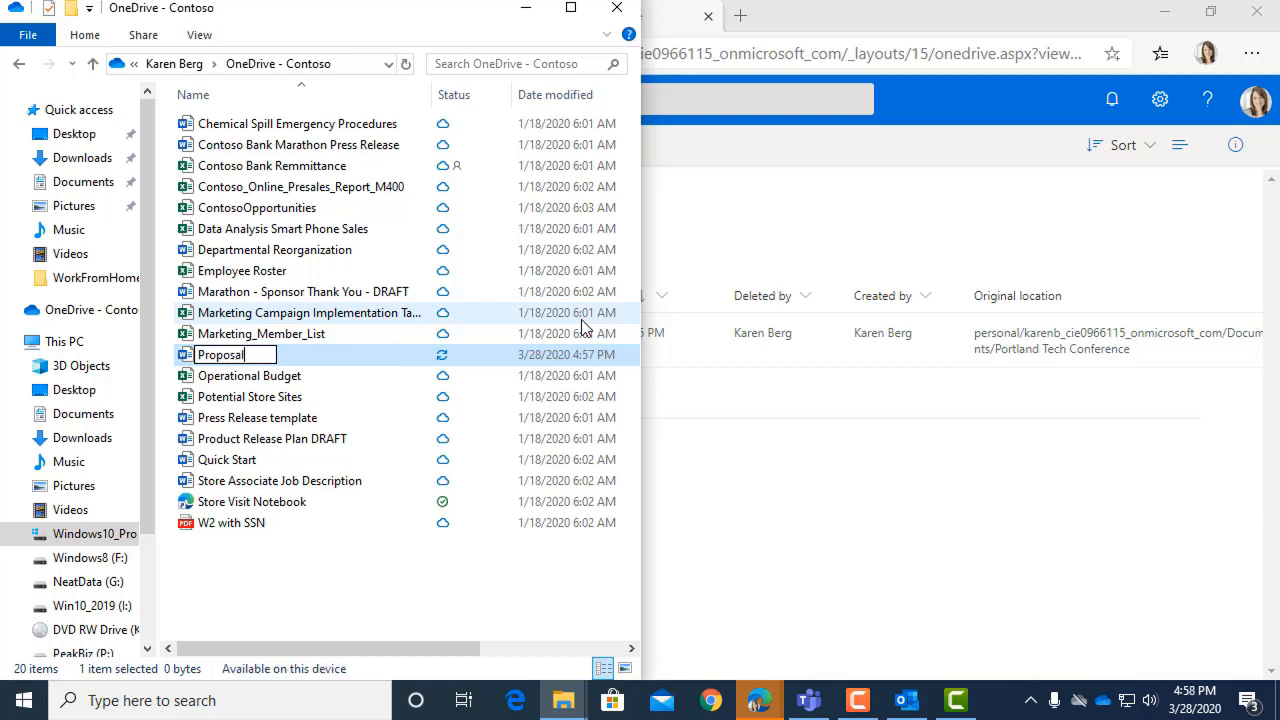
key(Return)
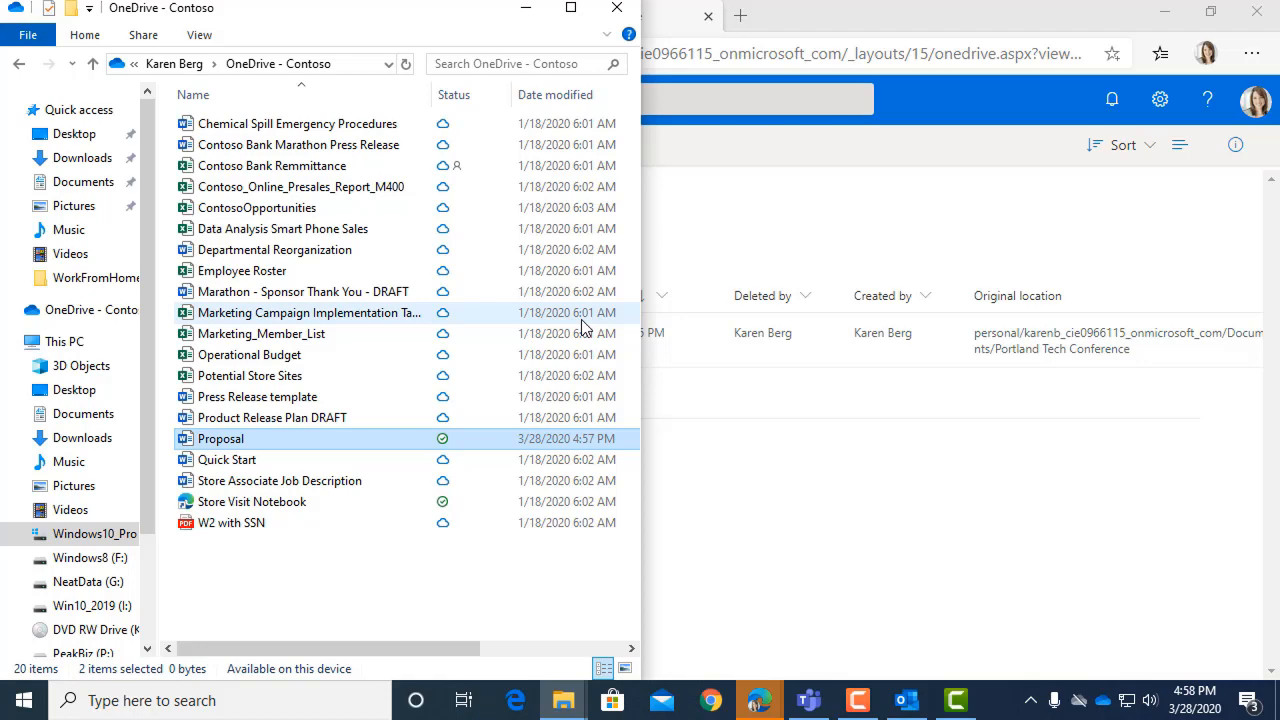
- Switch to OneDrive in the browser and look for the Proposal document in the online My files list
click(750, 236)
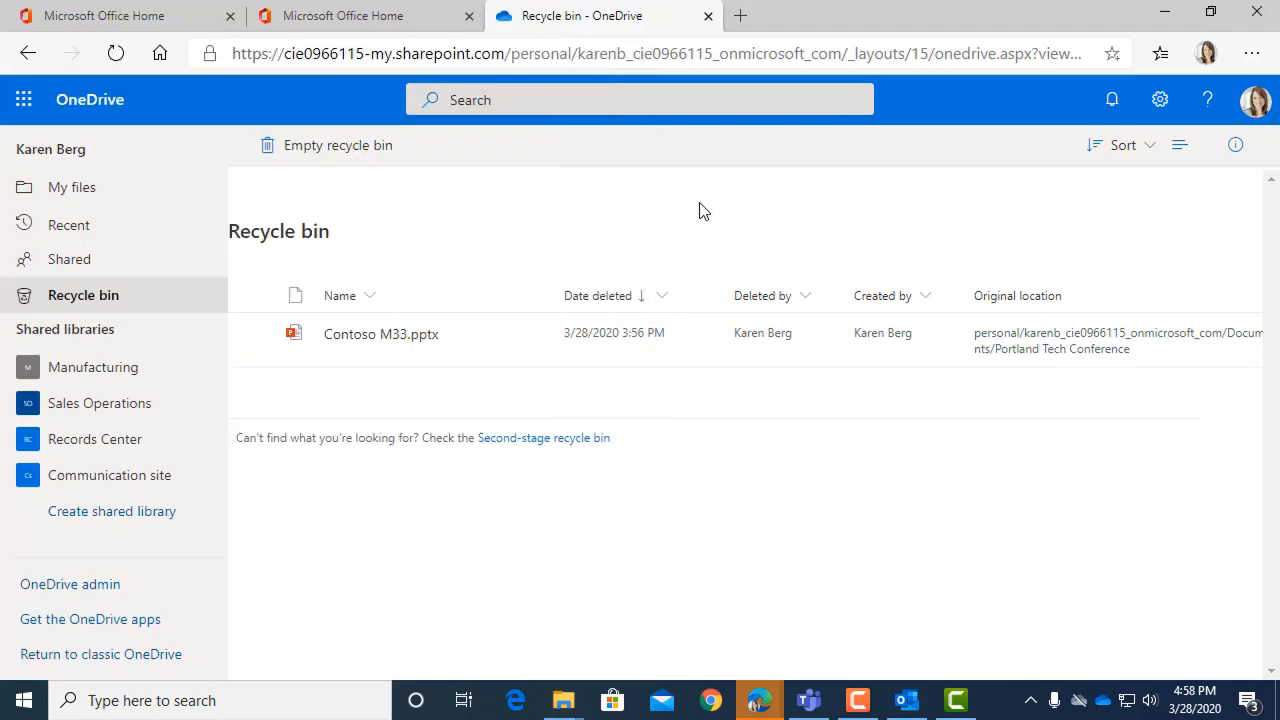
click(78, 192)
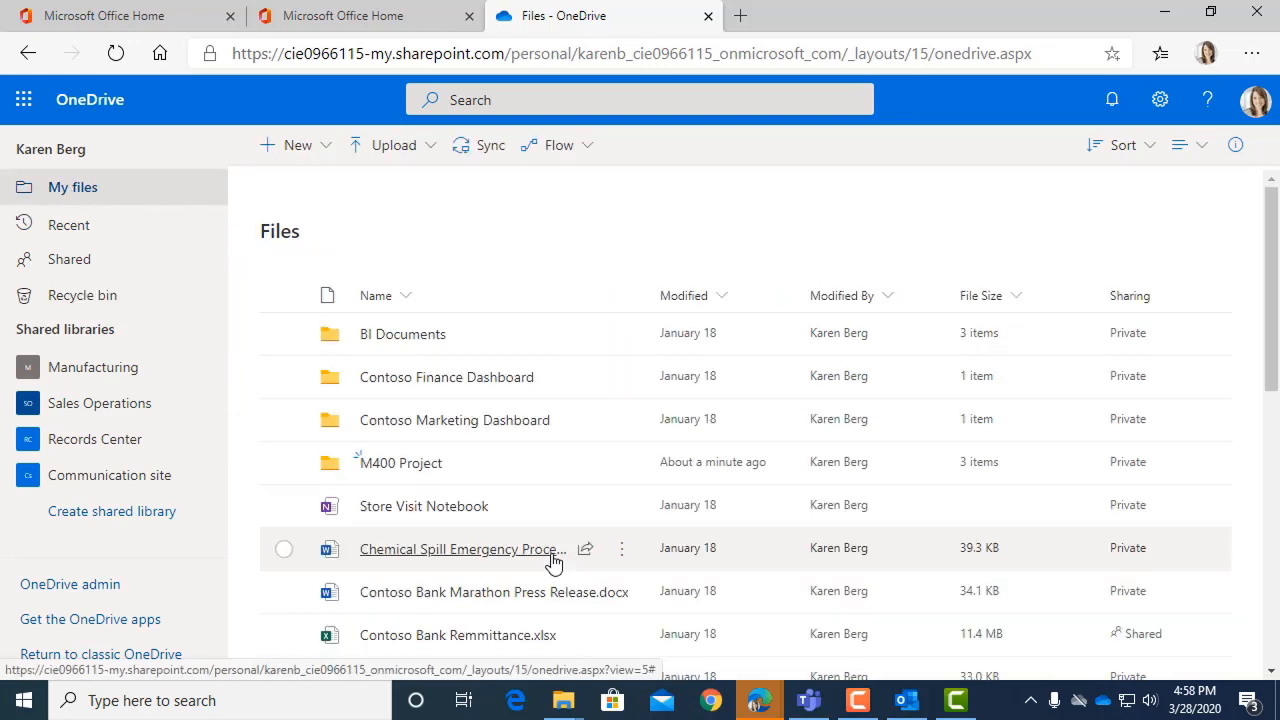
scroll(569, 490, down, 5)
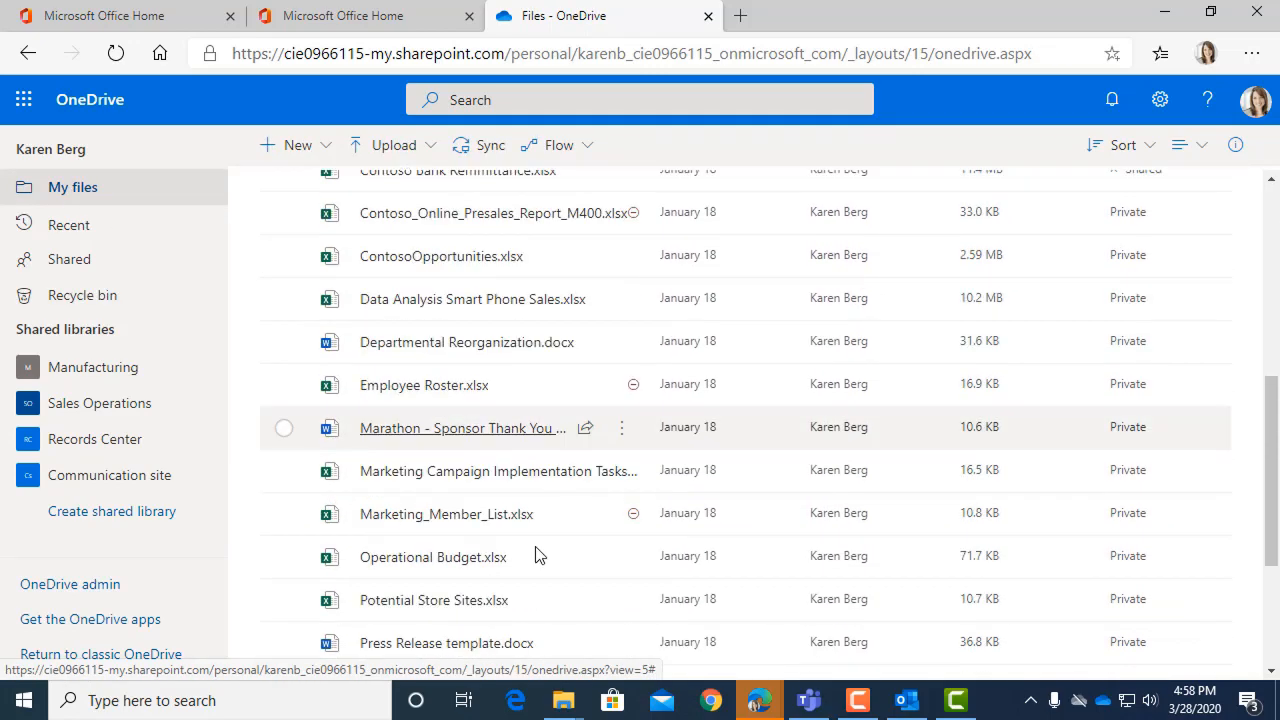
scroll(535, 556, down, 3)
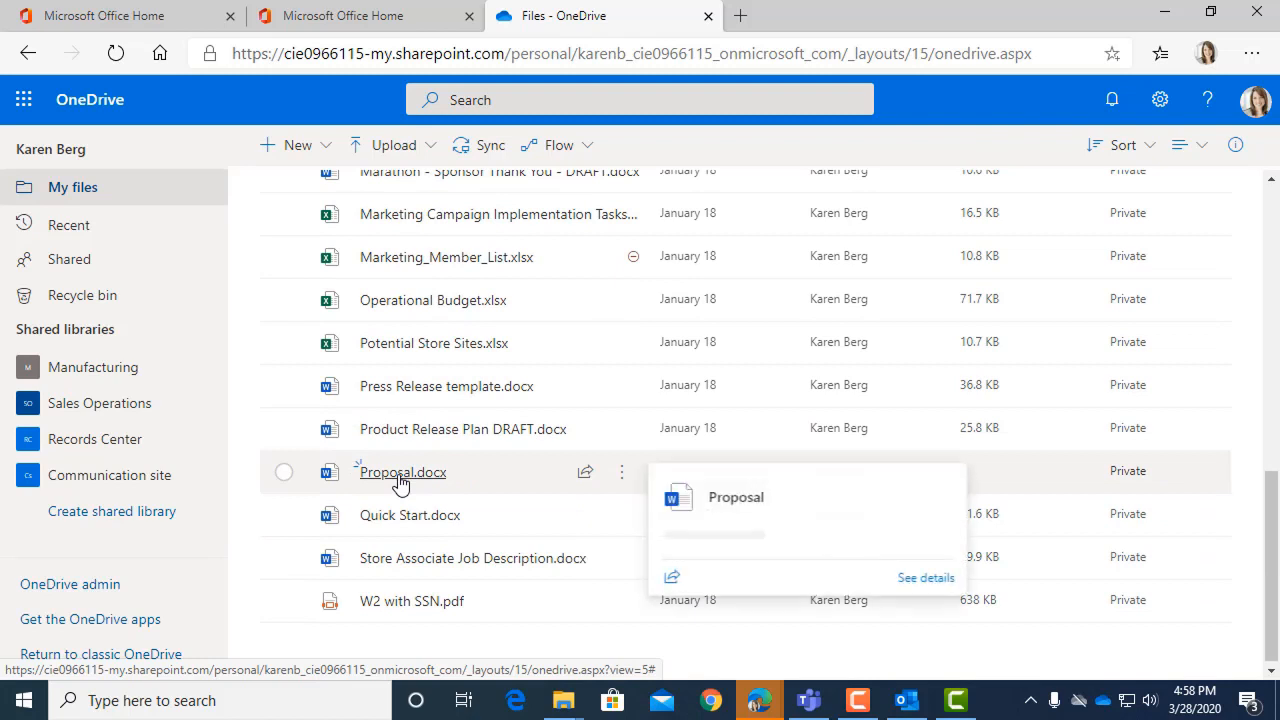